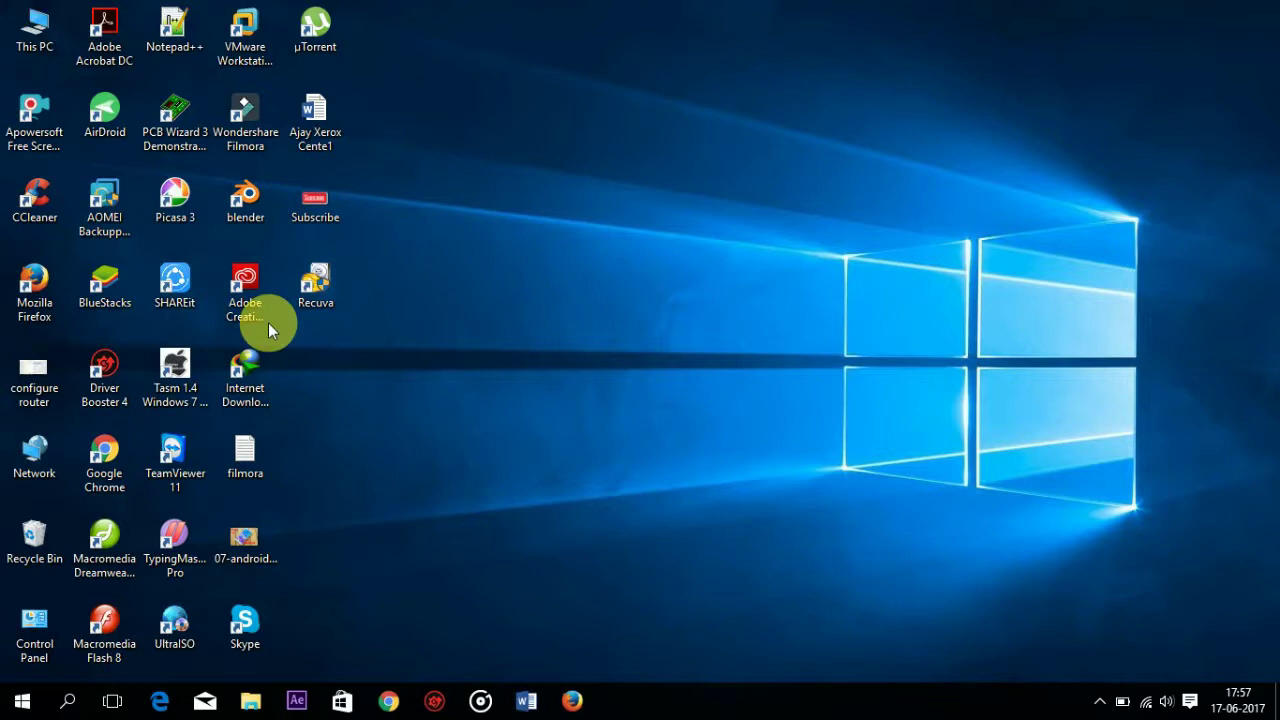
# Step: Open Removable Disk (G:) from This PC to view its files, and return to the drive overview
pyautogui.doubleClick(325, 304)
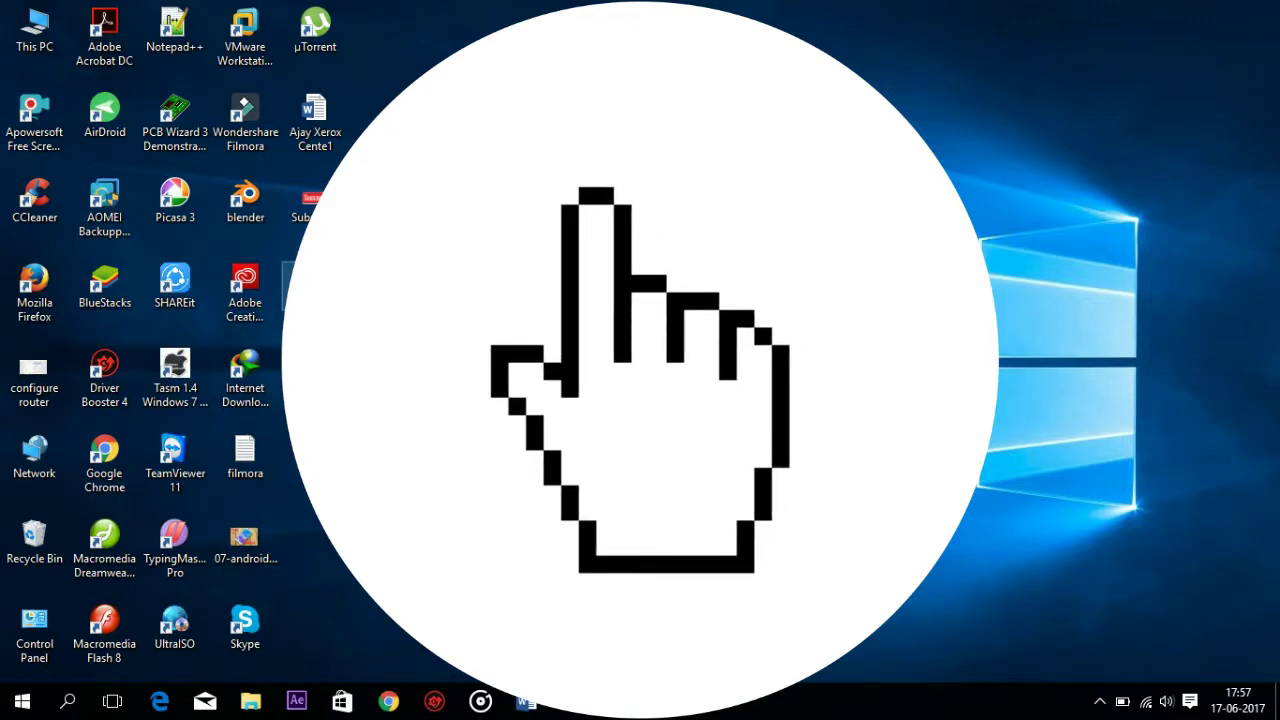
pyautogui.doubleClick(43, 33)
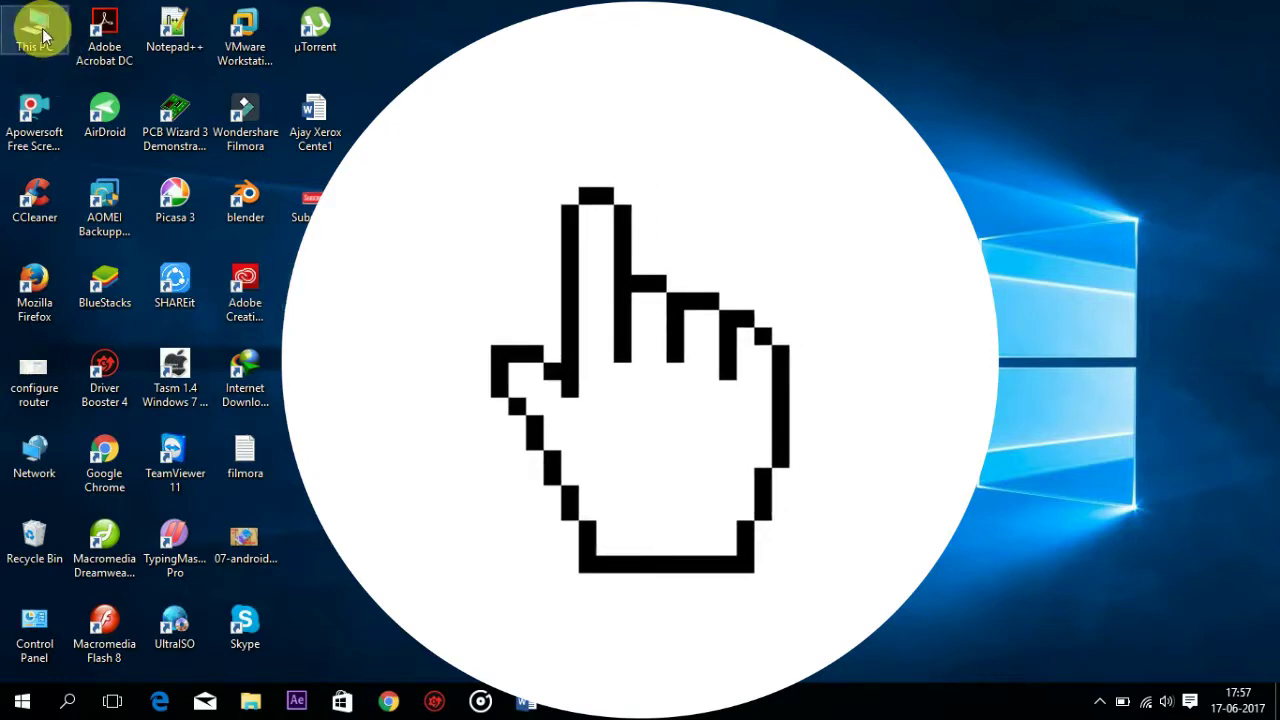
pyautogui.doubleClick(523, 348)
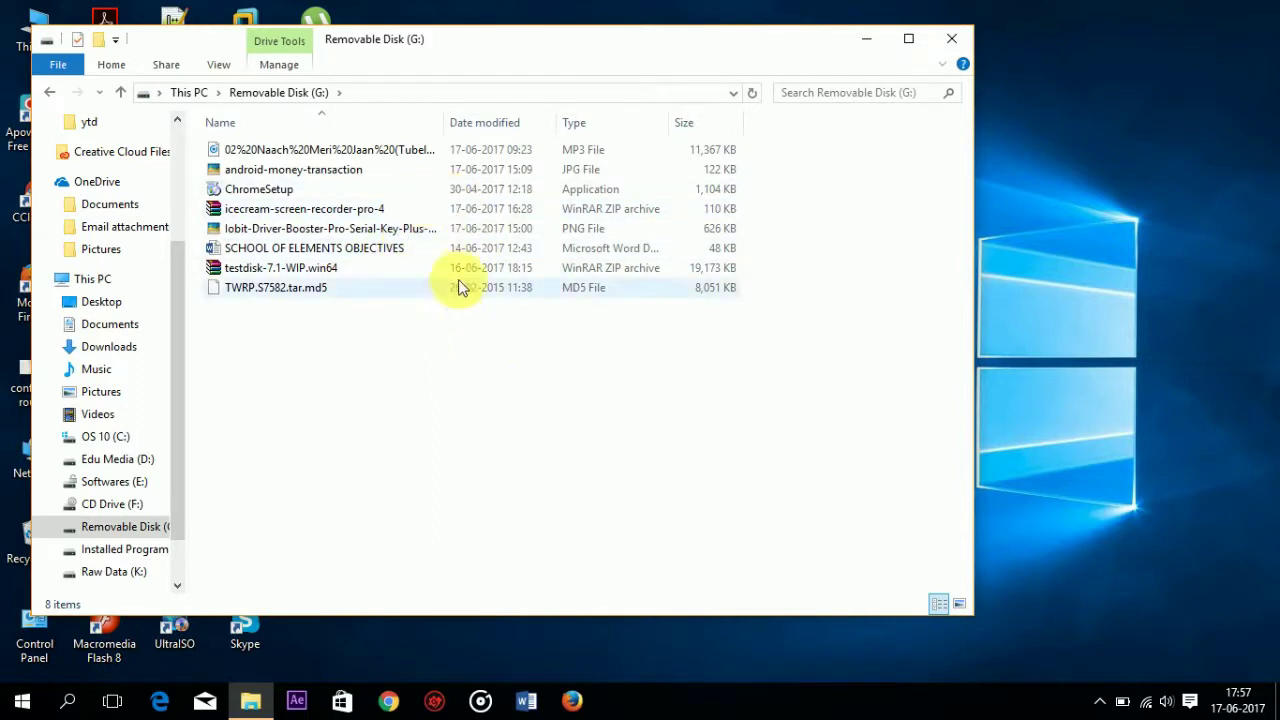
pyautogui.click(187, 92)
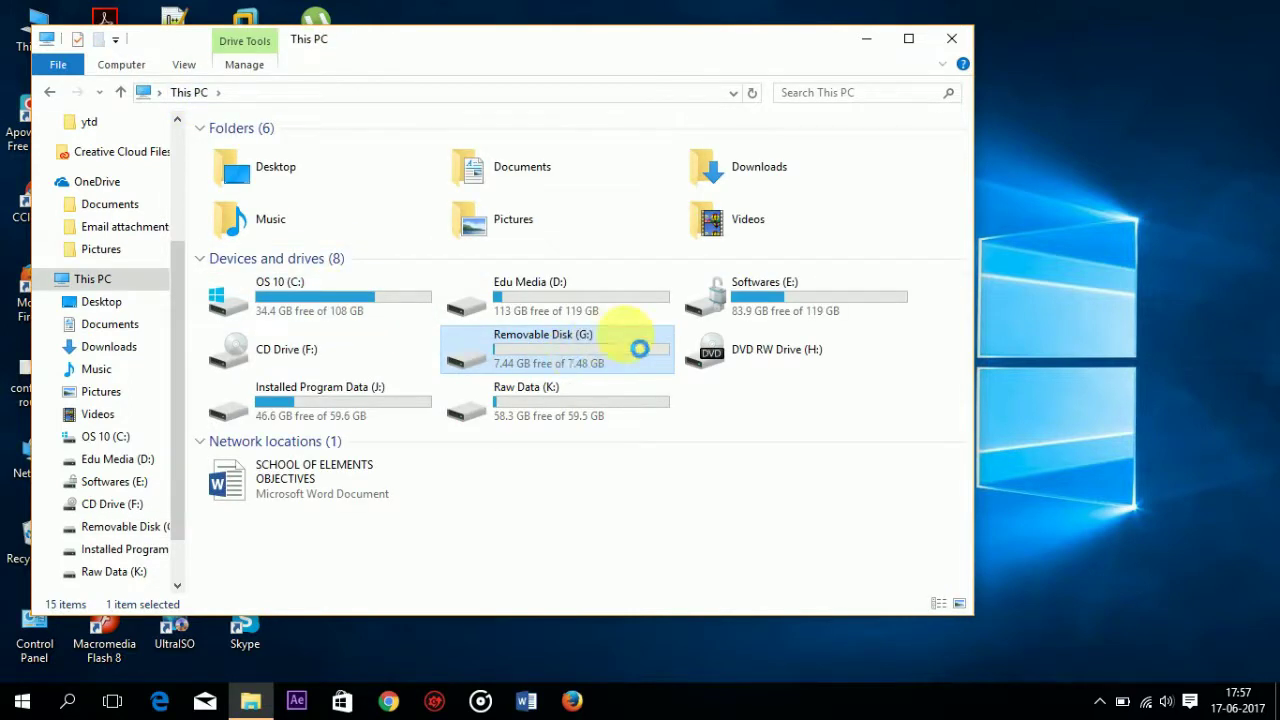
# Step: Quick-format Removable Disk (G:) as FAT32 with a 4096-byte allocation unit size and no volume label
pyautogui.press('Menu')
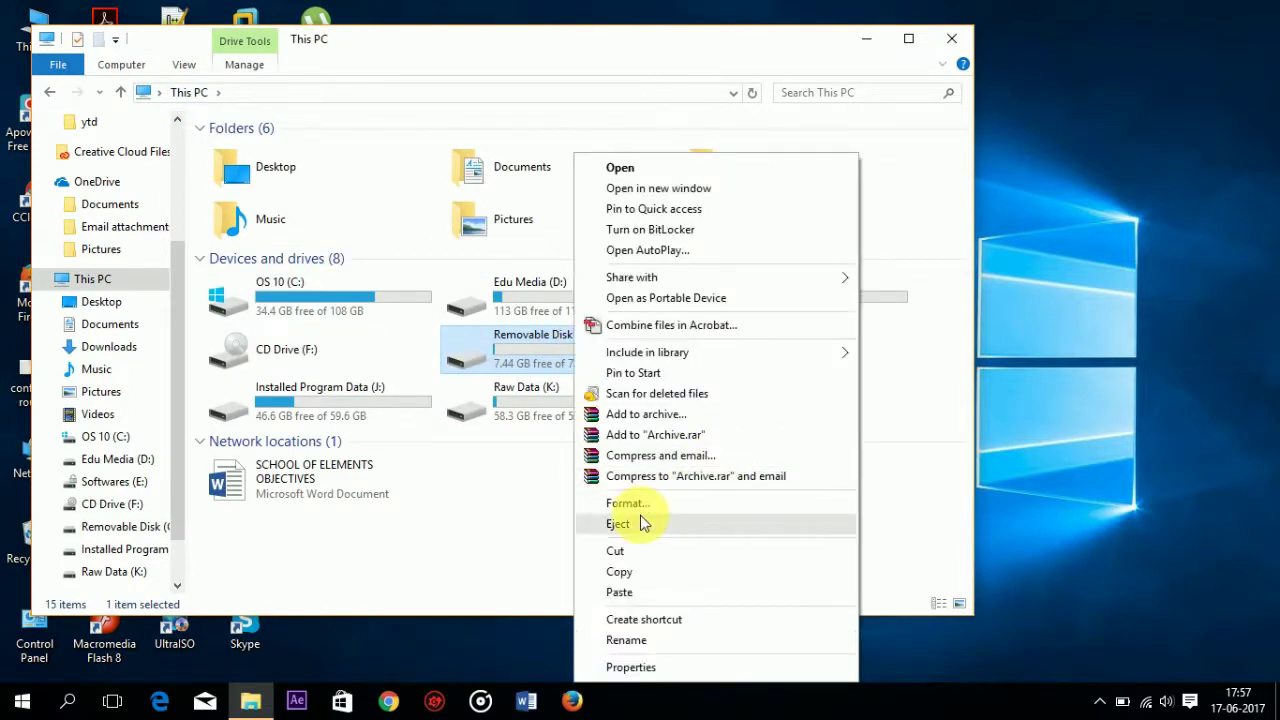
pyautogui.click(652, 502)
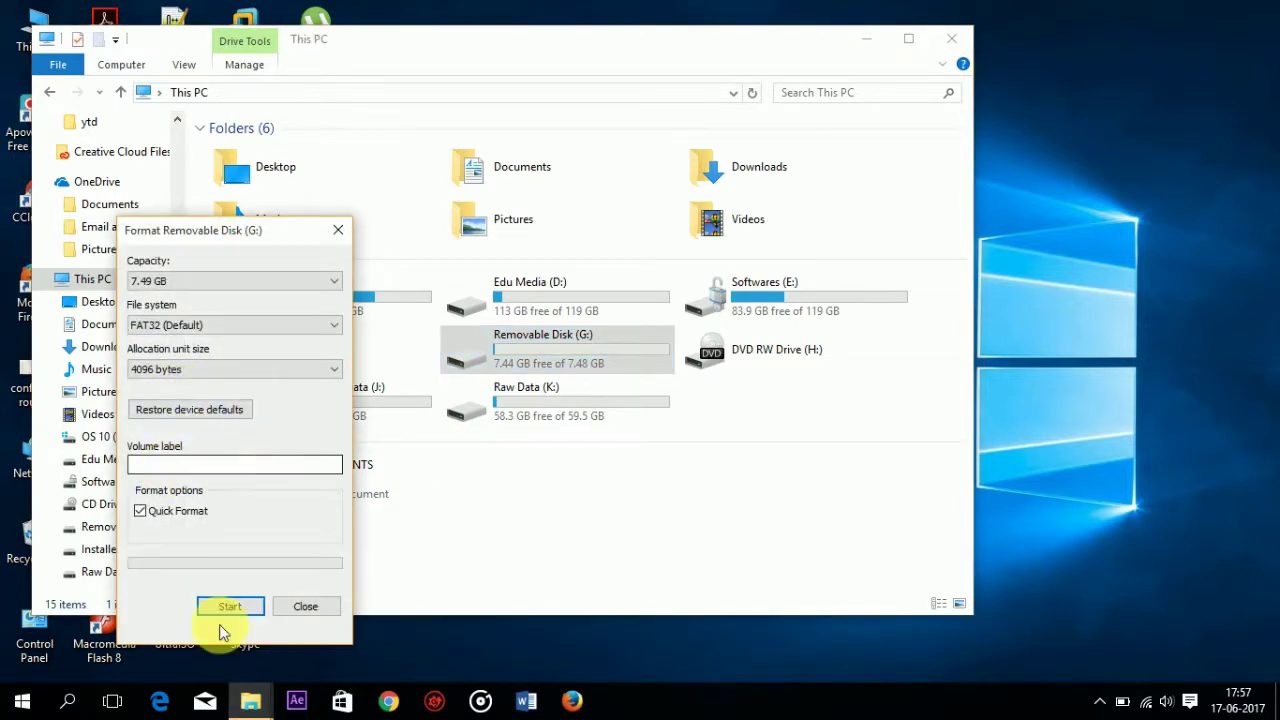
pyautogui.click(223, 606)
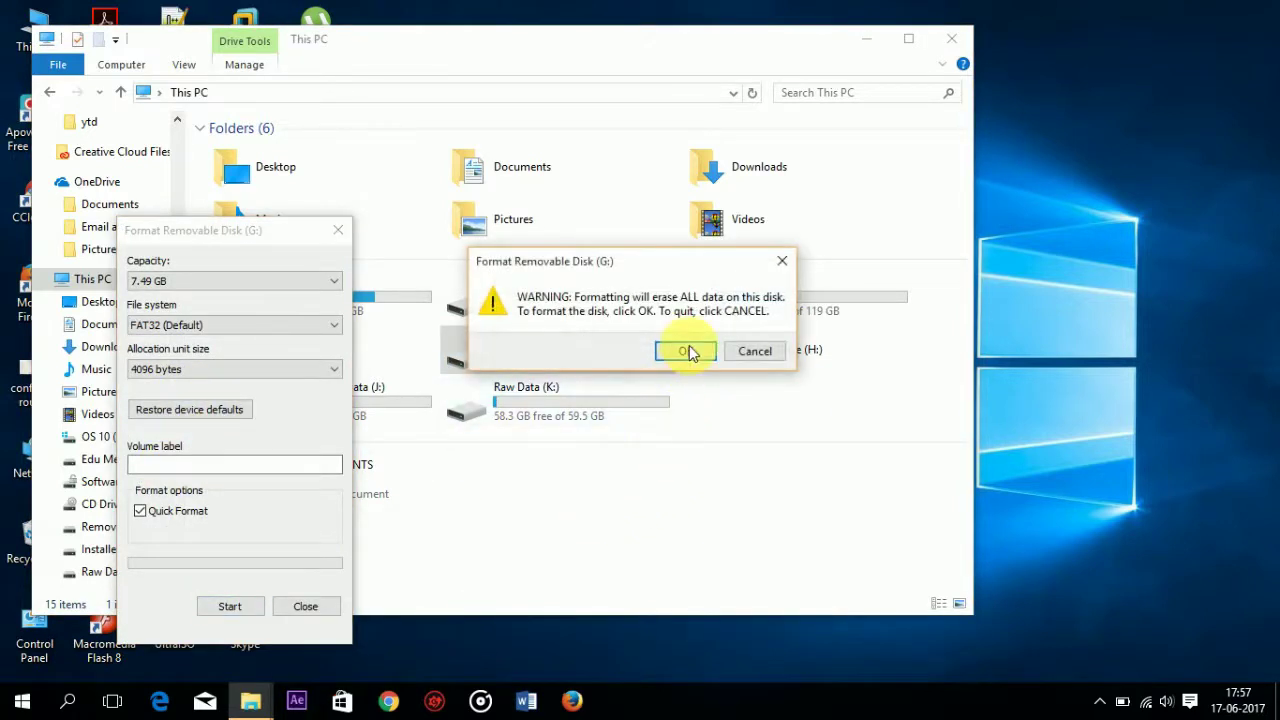
pyautogui.click(689, 345)
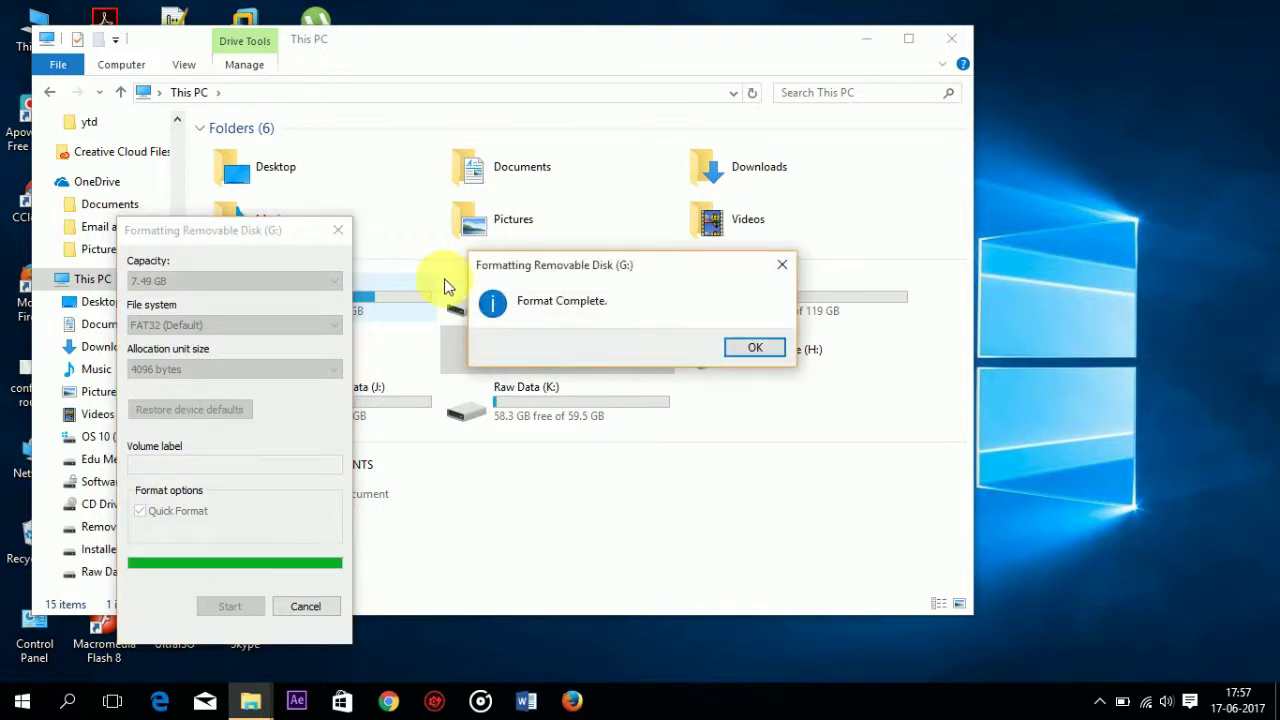
pyautogui.click(753, 346)
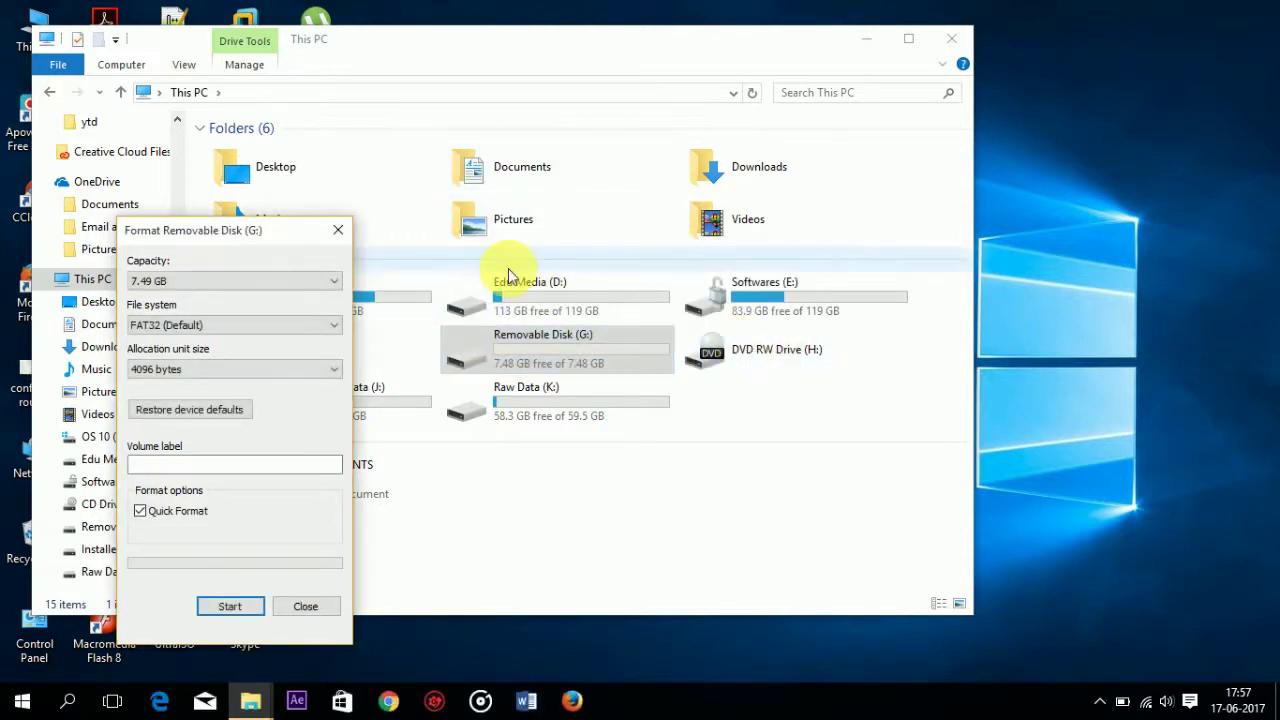
pyautogui.click(340, 233)
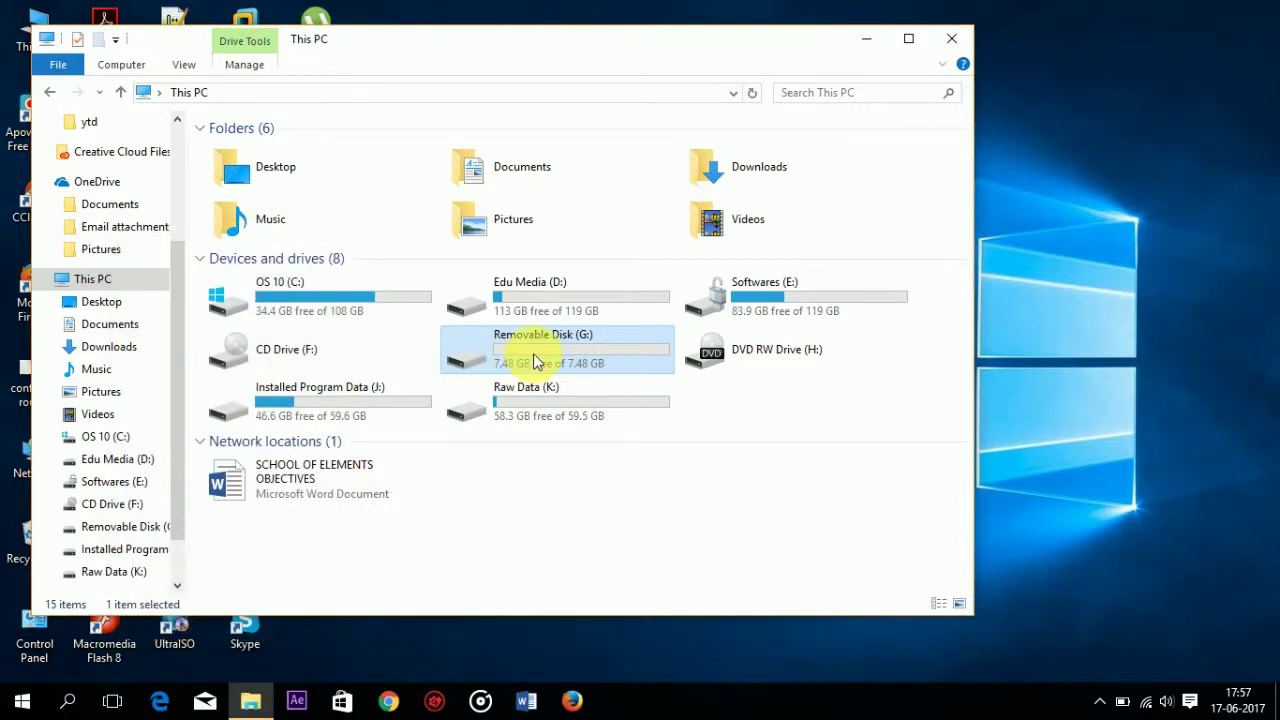
# Step: Check the contents of the formatted Removable Disk (G:) and close the file window
pyautogui.doubleClick(533, 355)
pyautogui.moveTo(269, 181)
pyautogui.mouseDown()
pyautogui.moveTo(467, 278)
pyautogui.moveTo(269, 175)
pyautogui.mouseUp()
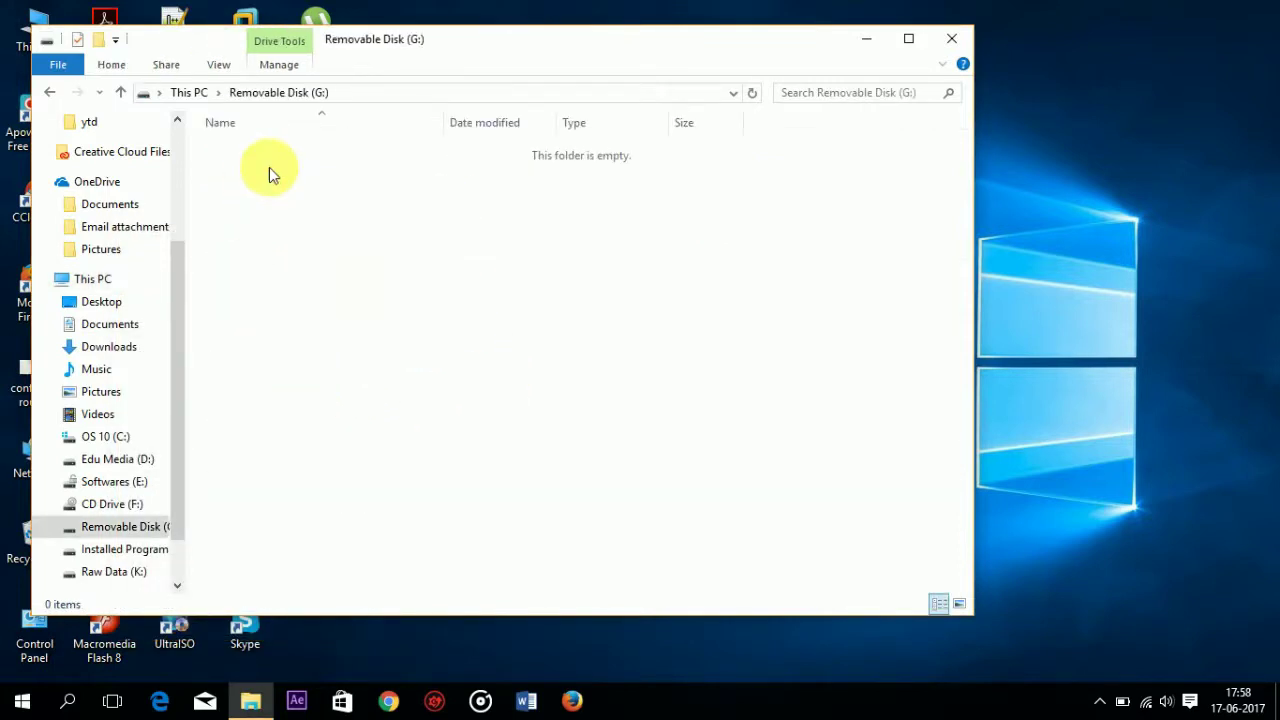
pyautogui.click(190, 91)
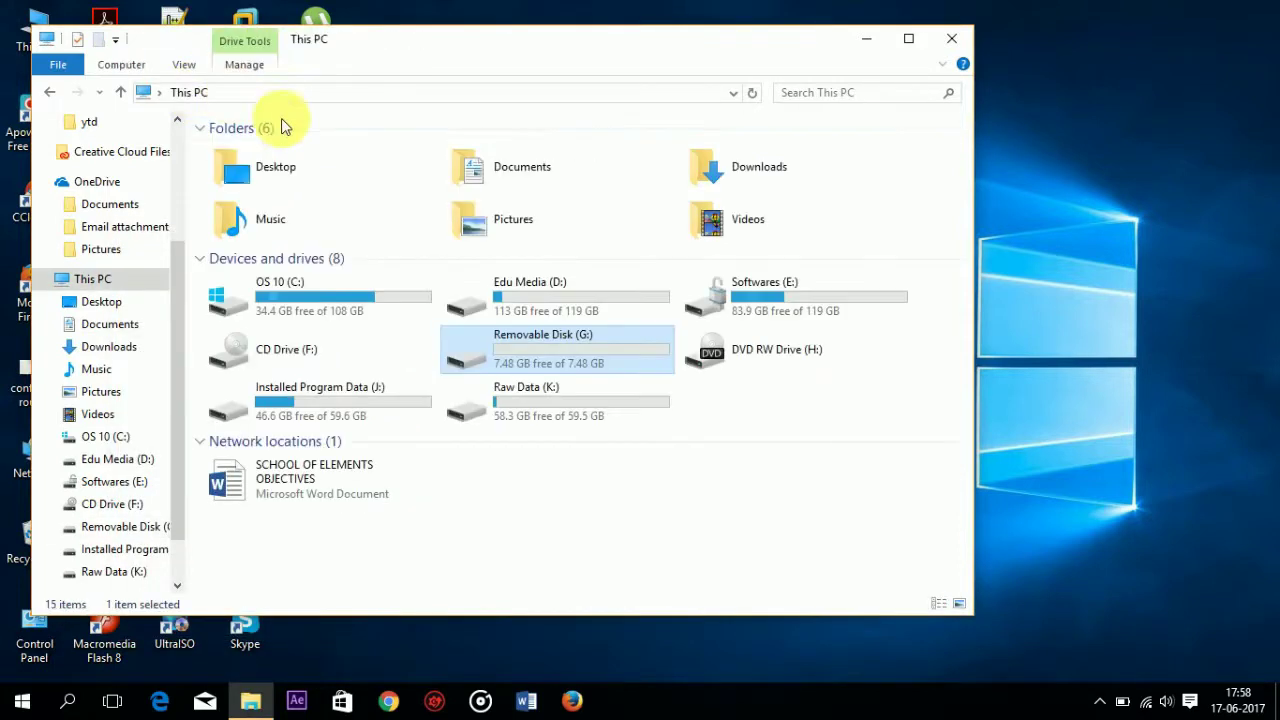
pyautogui.click(690, 504)
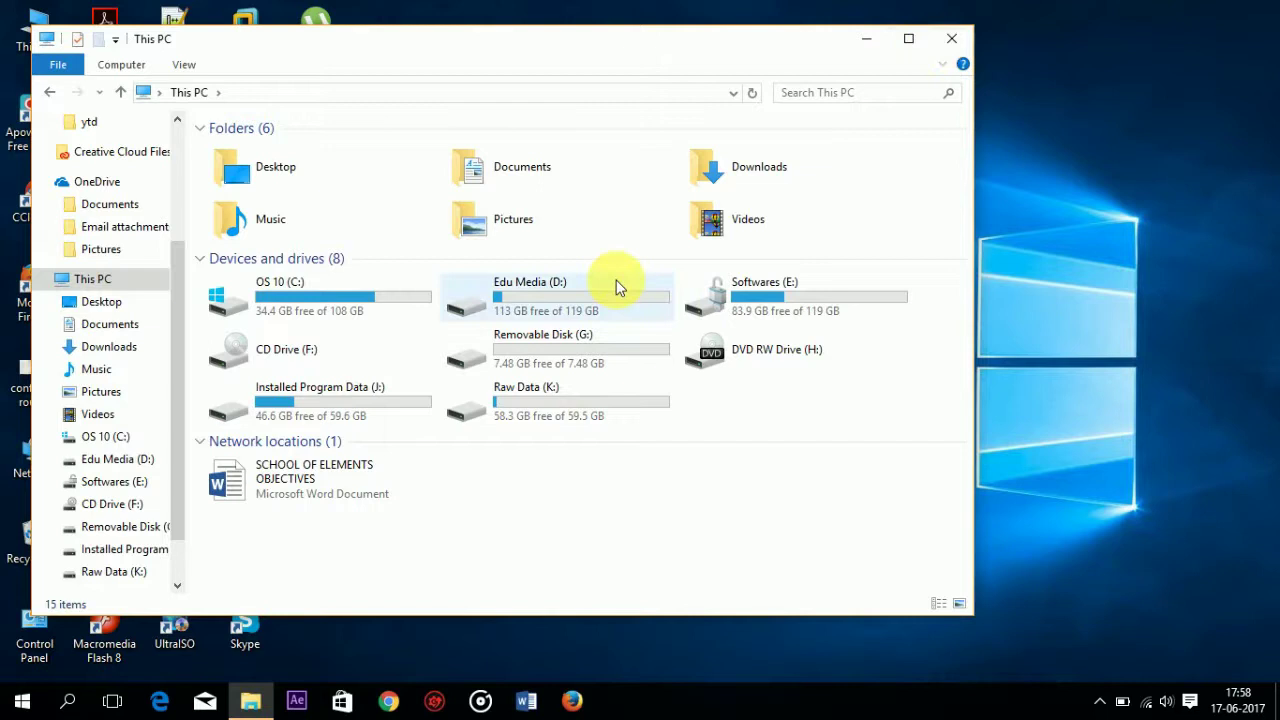
pyautogui.doubleClick(510, 338)
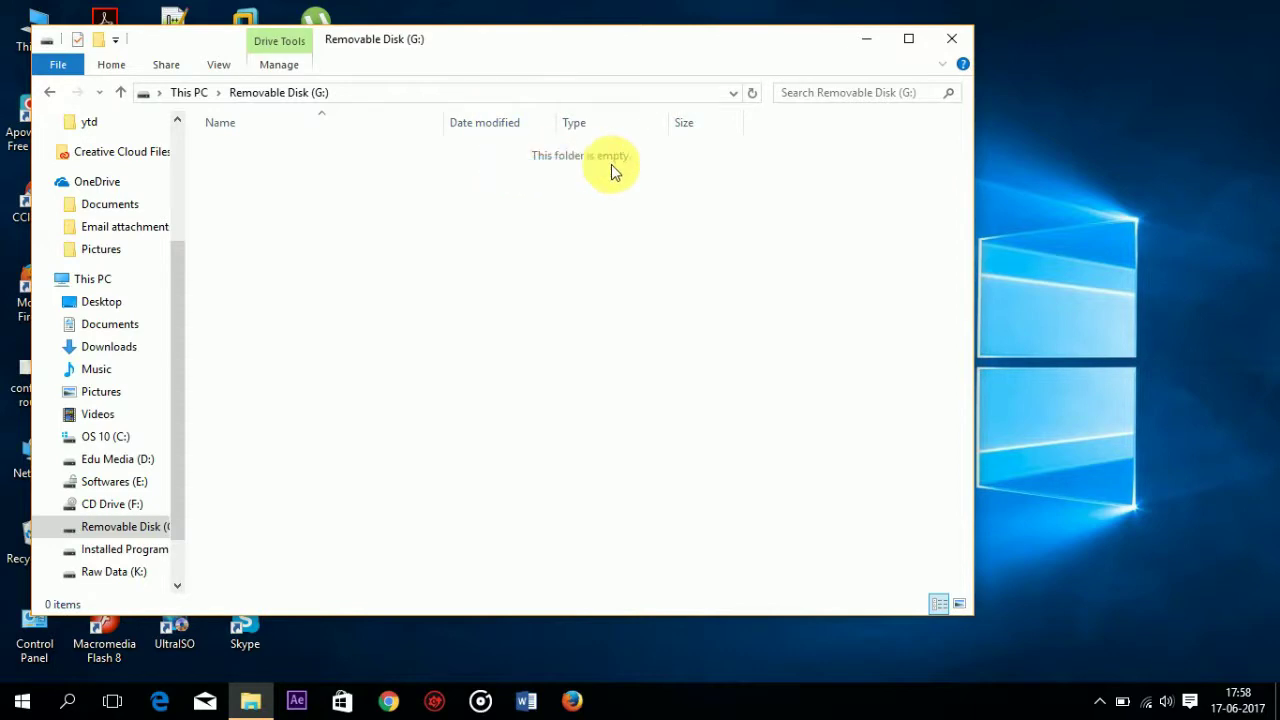
pyautogui.click(951, 38)
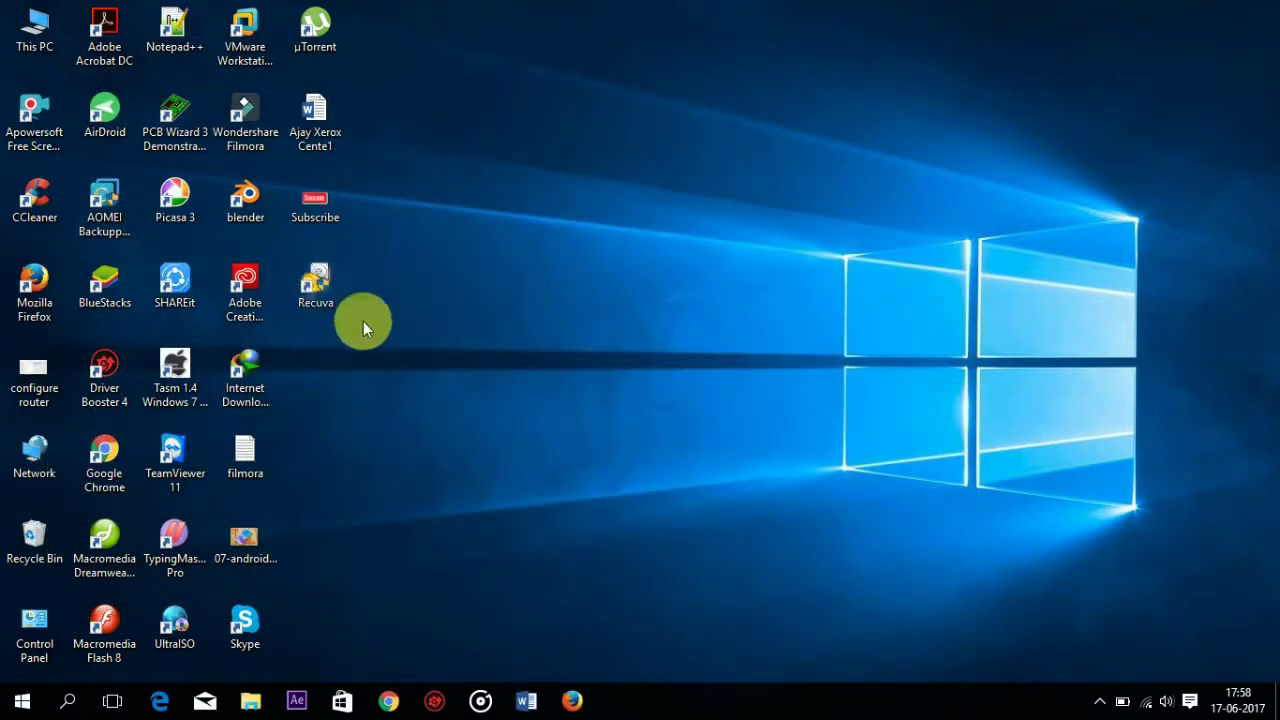
# Step: Launch Recuva and set its wizard to recover all file types
pyautogui.doubleClick(320, 287)
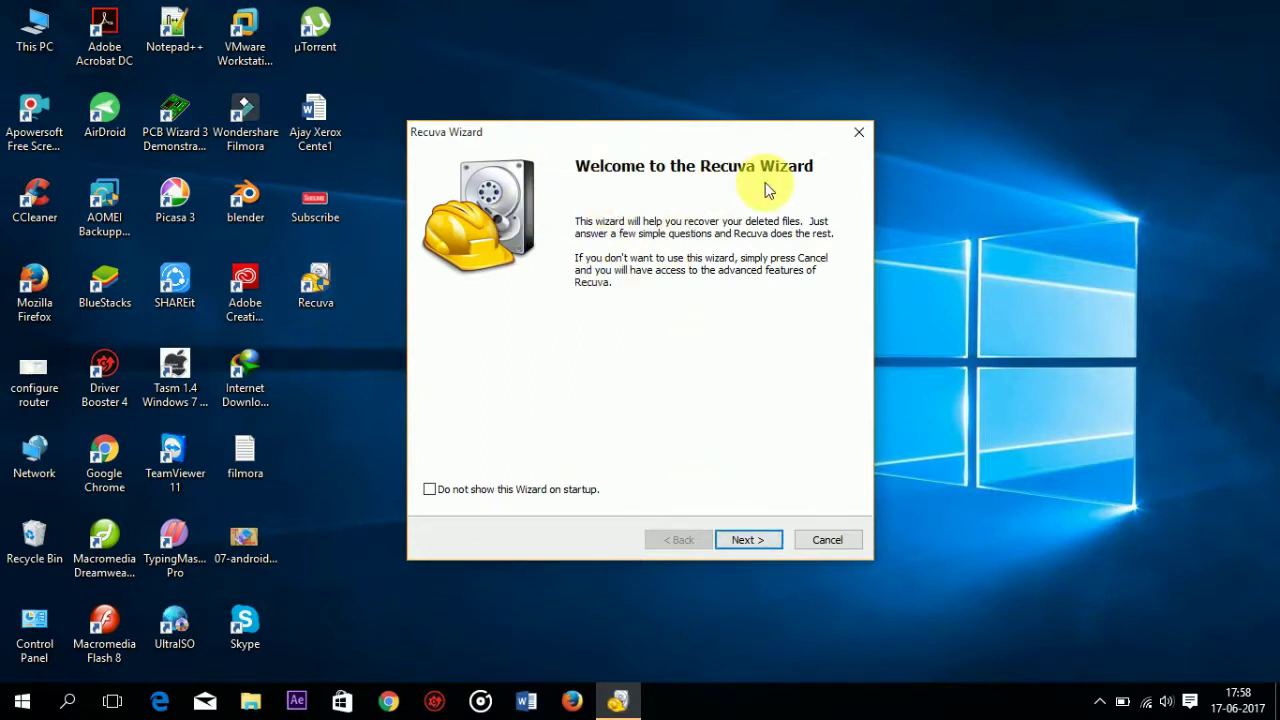
pyautogui.click(749, 541)
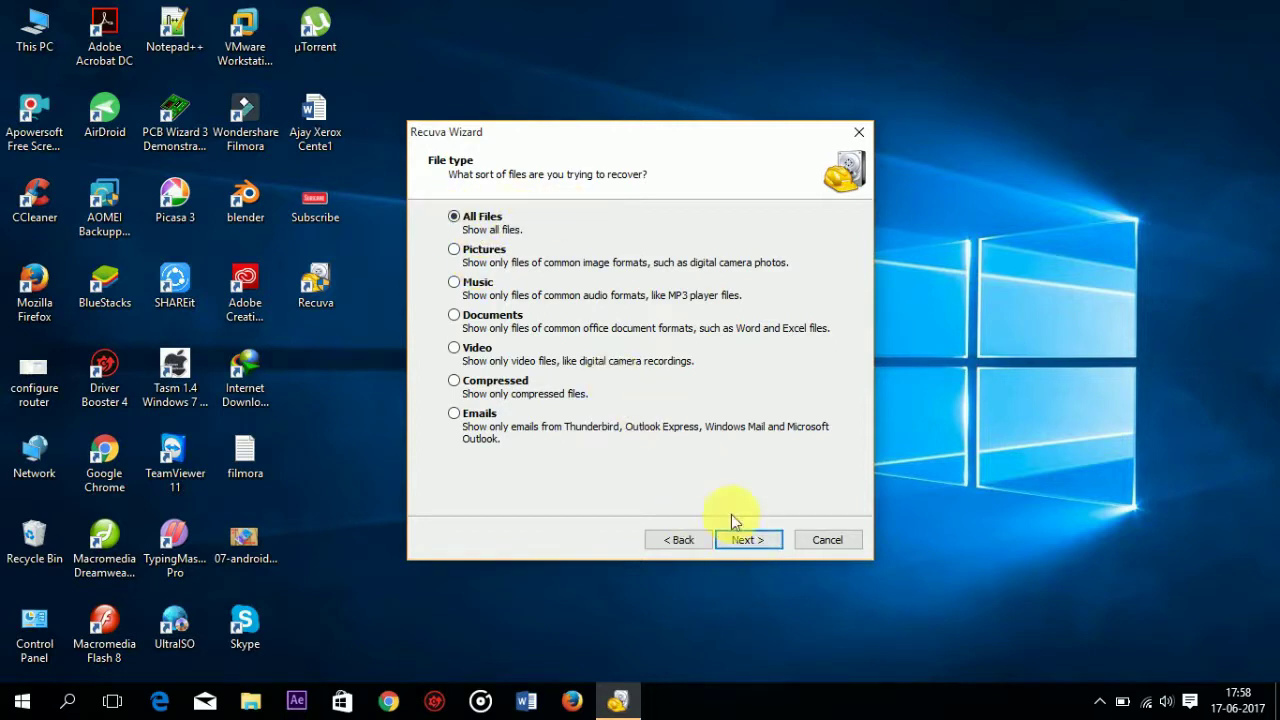
pyautogui.click(756, 541)
pyautogui.click(740, 538)
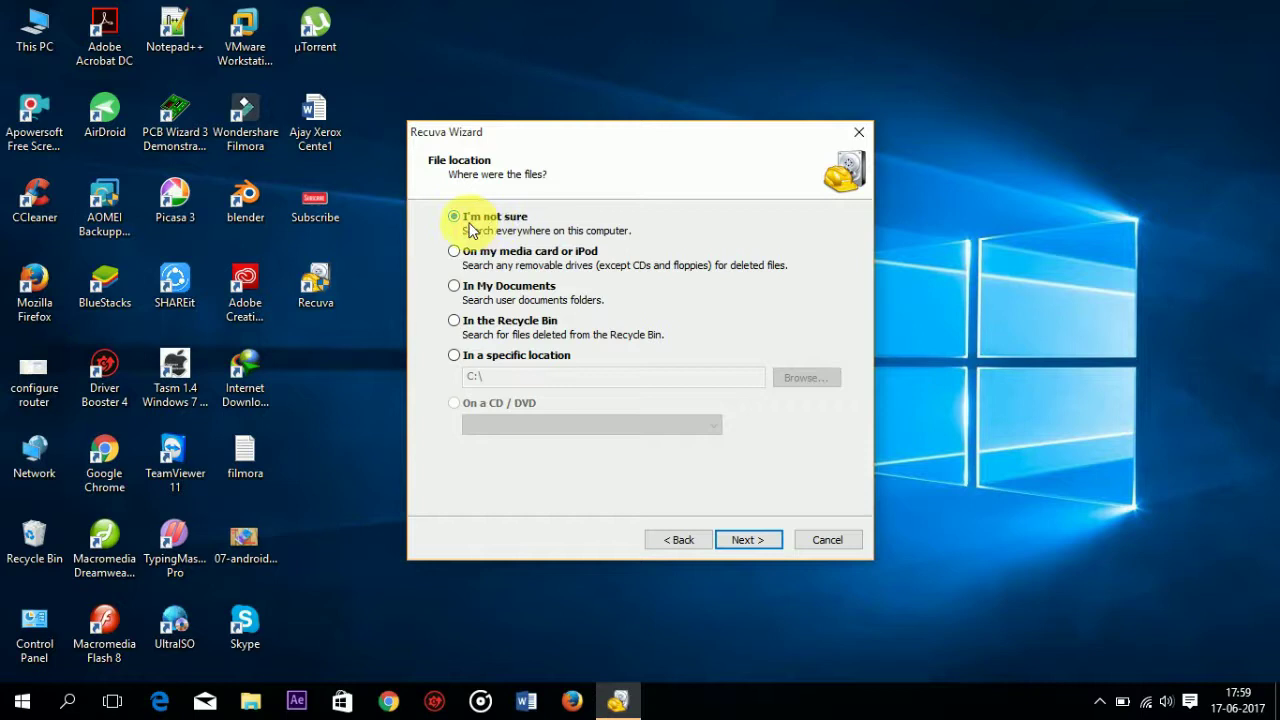
# Step: Set the file location to the specific location G:\ and continue to the search page
pyautogui.click(456, 360)
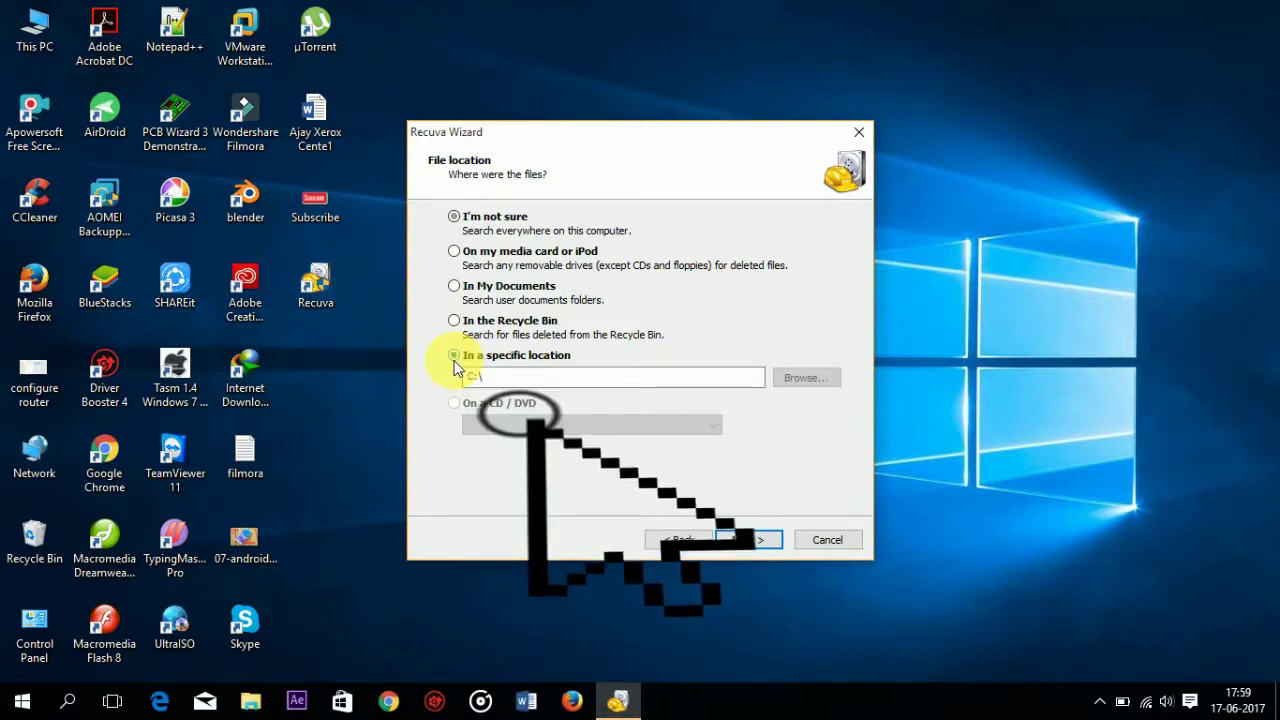
pyautogui.click(793, 378)
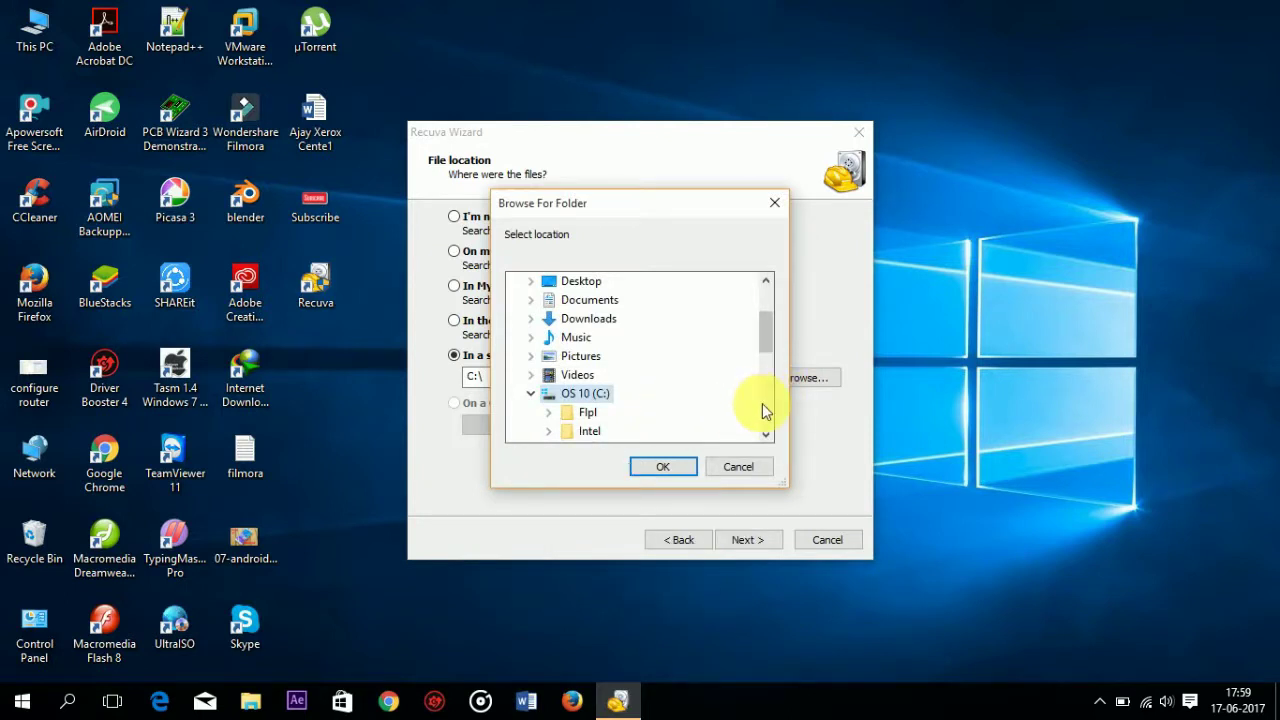
pyautogui.click(766, 400)
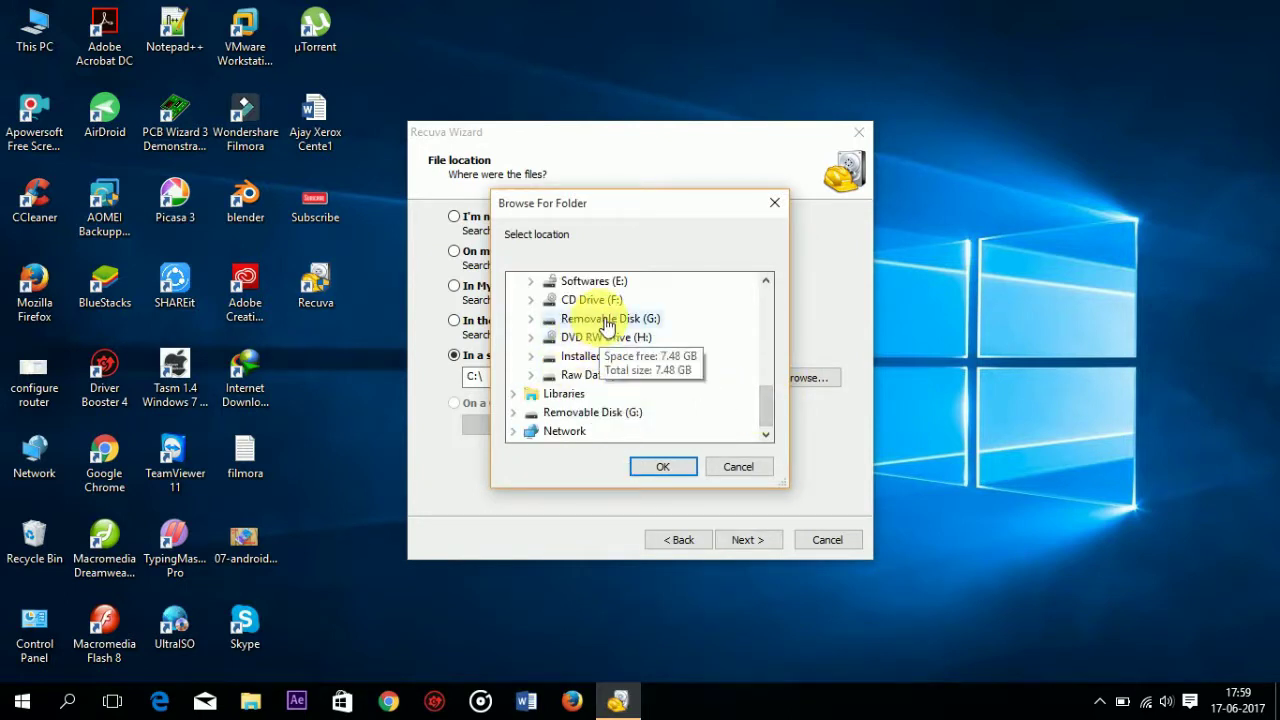
pyautogui.scroll(1, 585, 330)
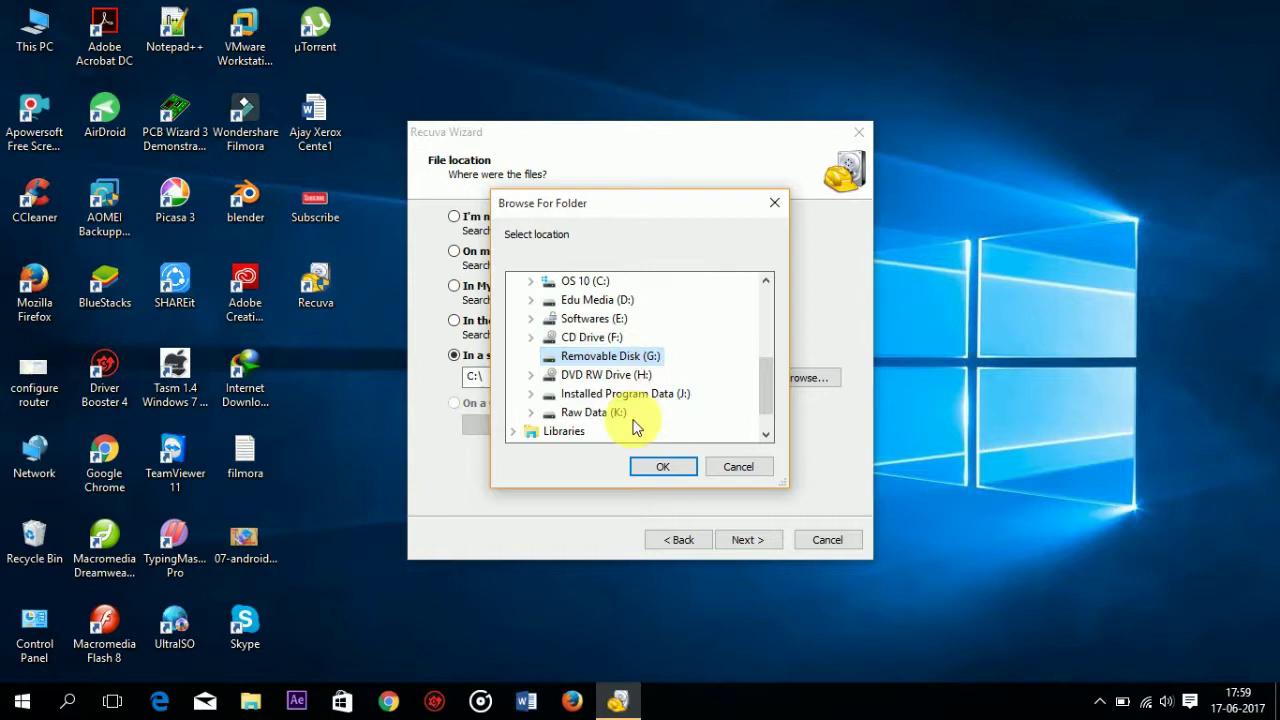
pyautogui.click(666, 467)
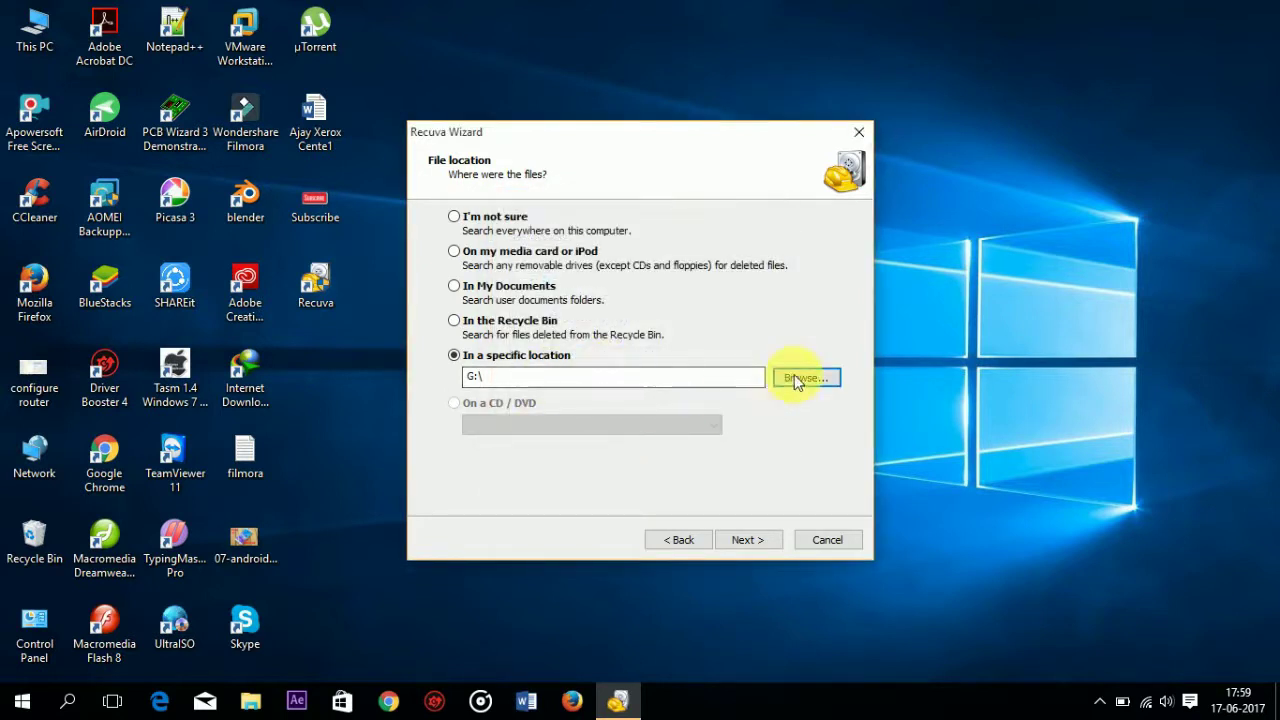
pyautogui.click(744, 540)
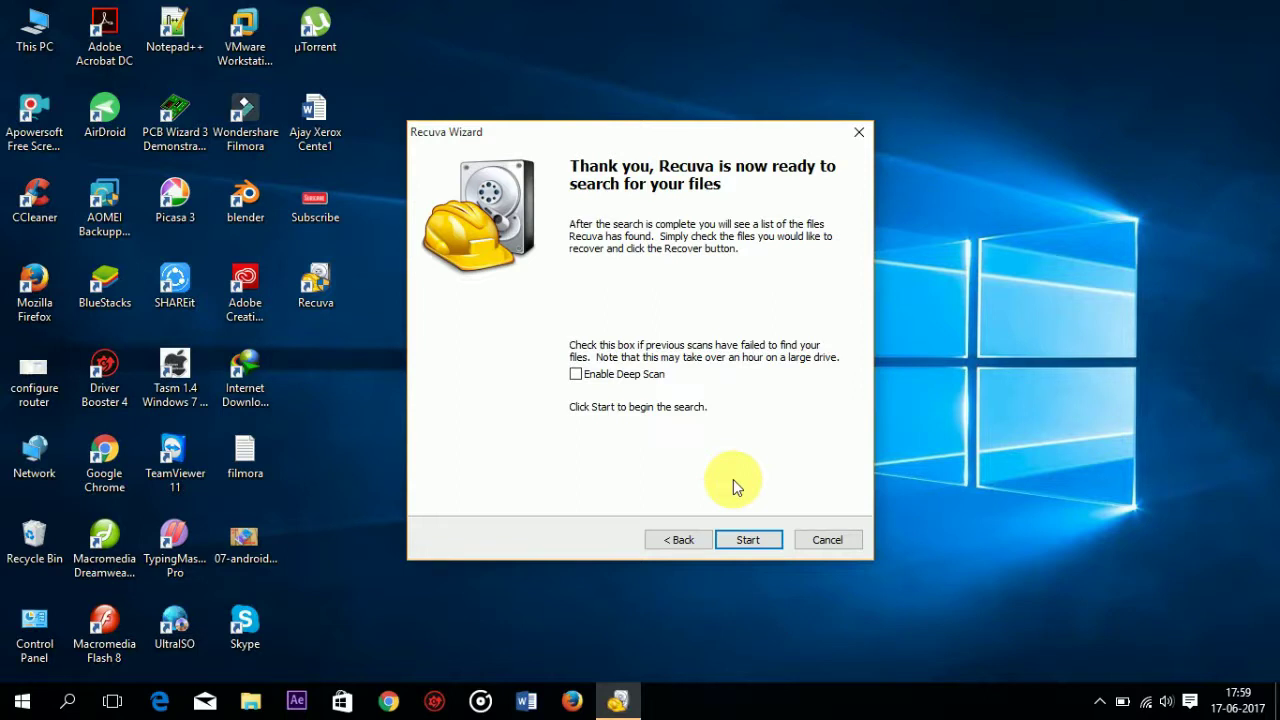
# Step: Search the drive for deleted files, rescan it with Deep Scan, and stop the scan early to list the files found
pyautogui.click(748, 540)
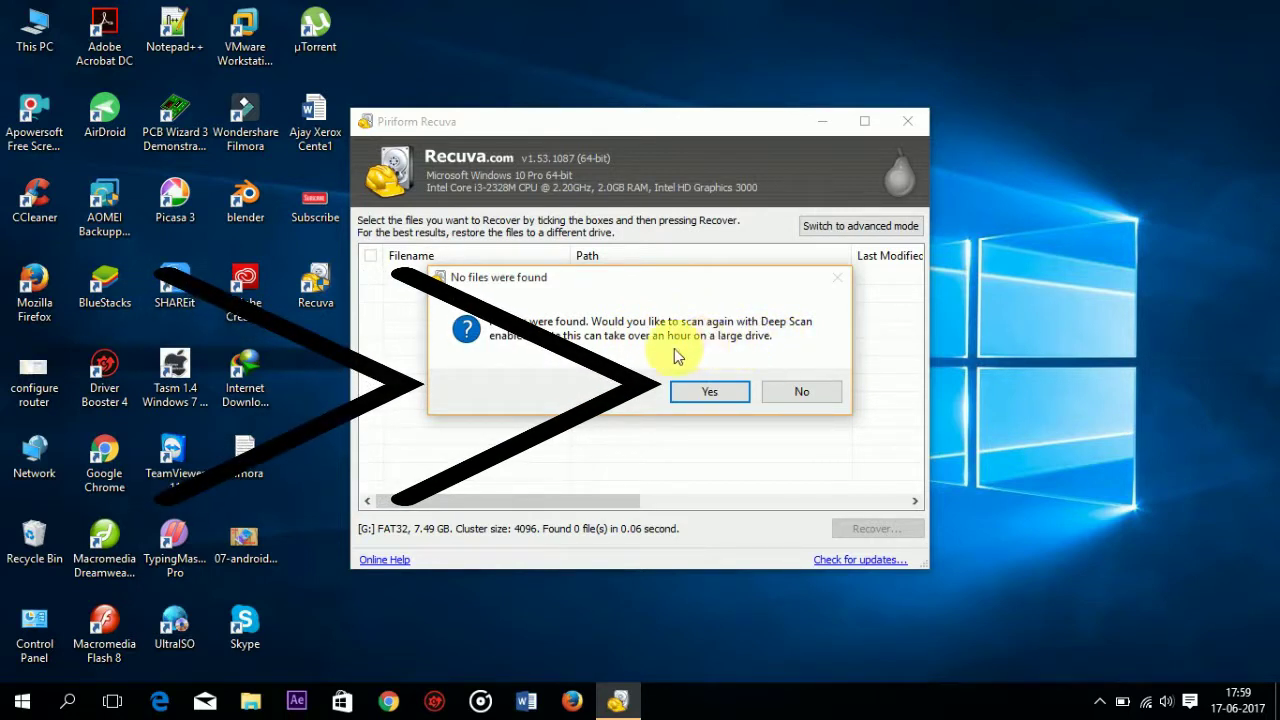
pyautogui.click(689, 392)
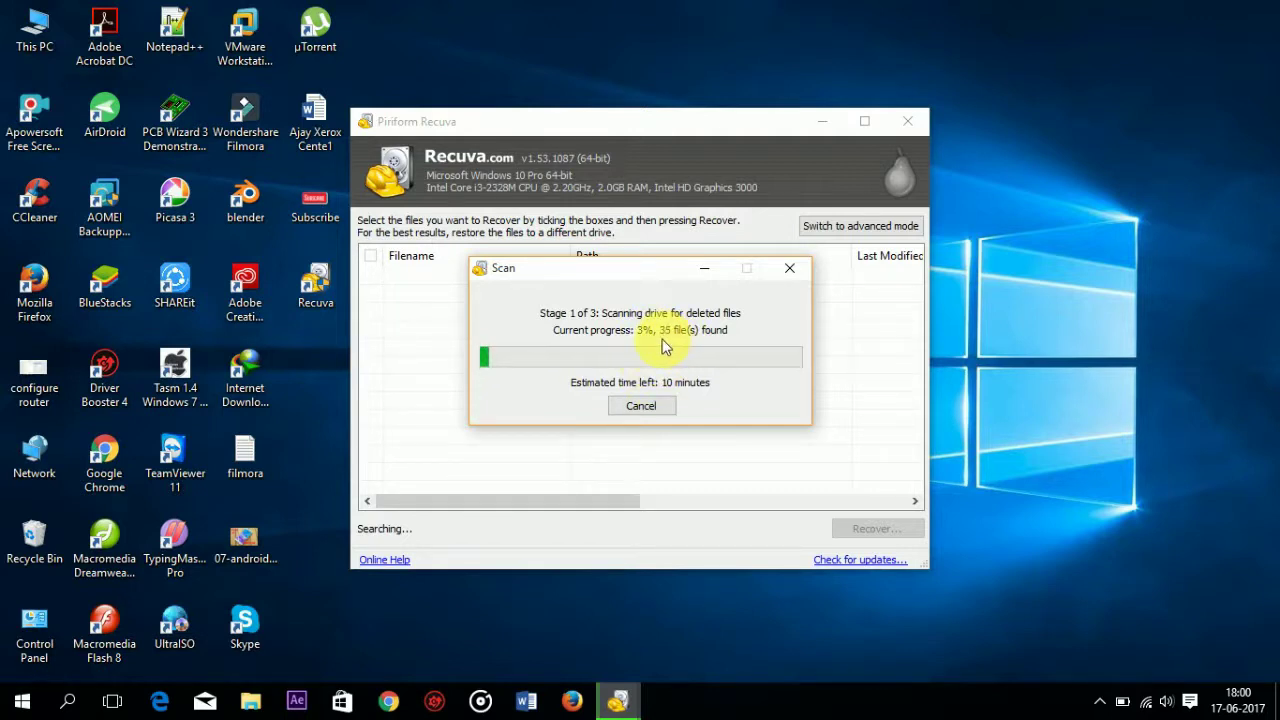
pyautogui.click(641, 405)
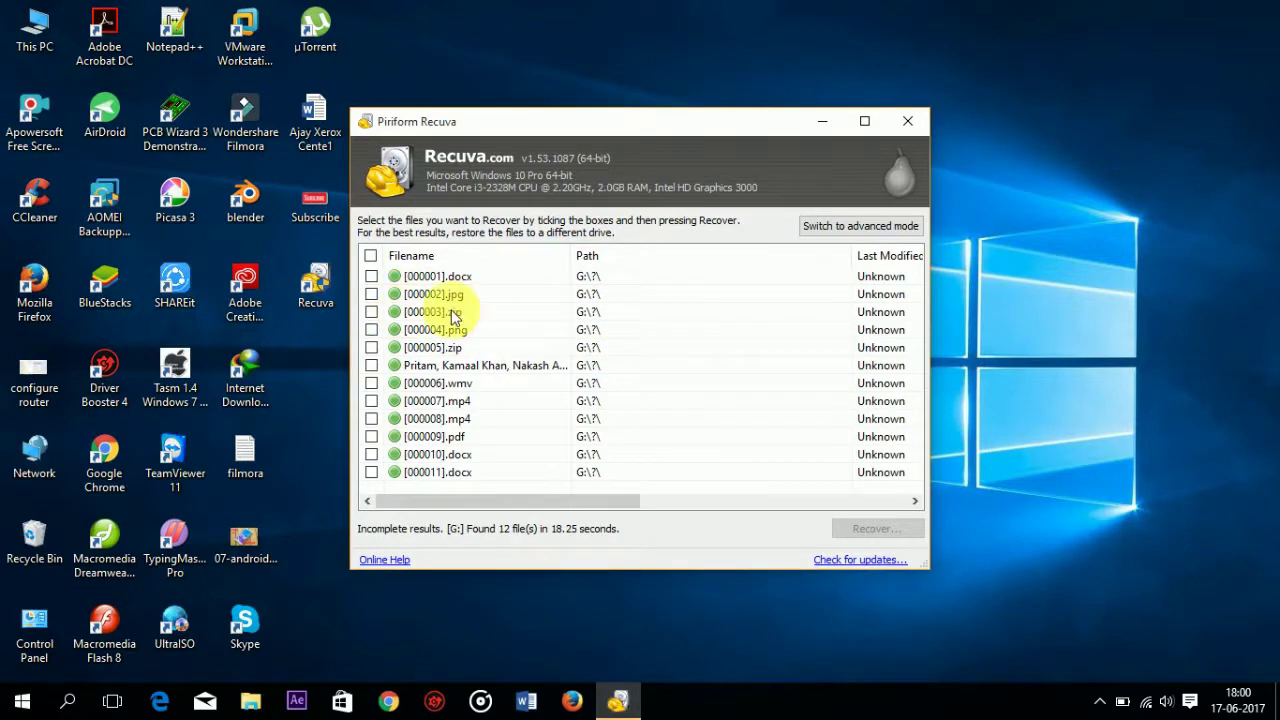
# Step: Maximize the scan results and mark only [000005].zip for recovery
pyautogui.click(404, 276)
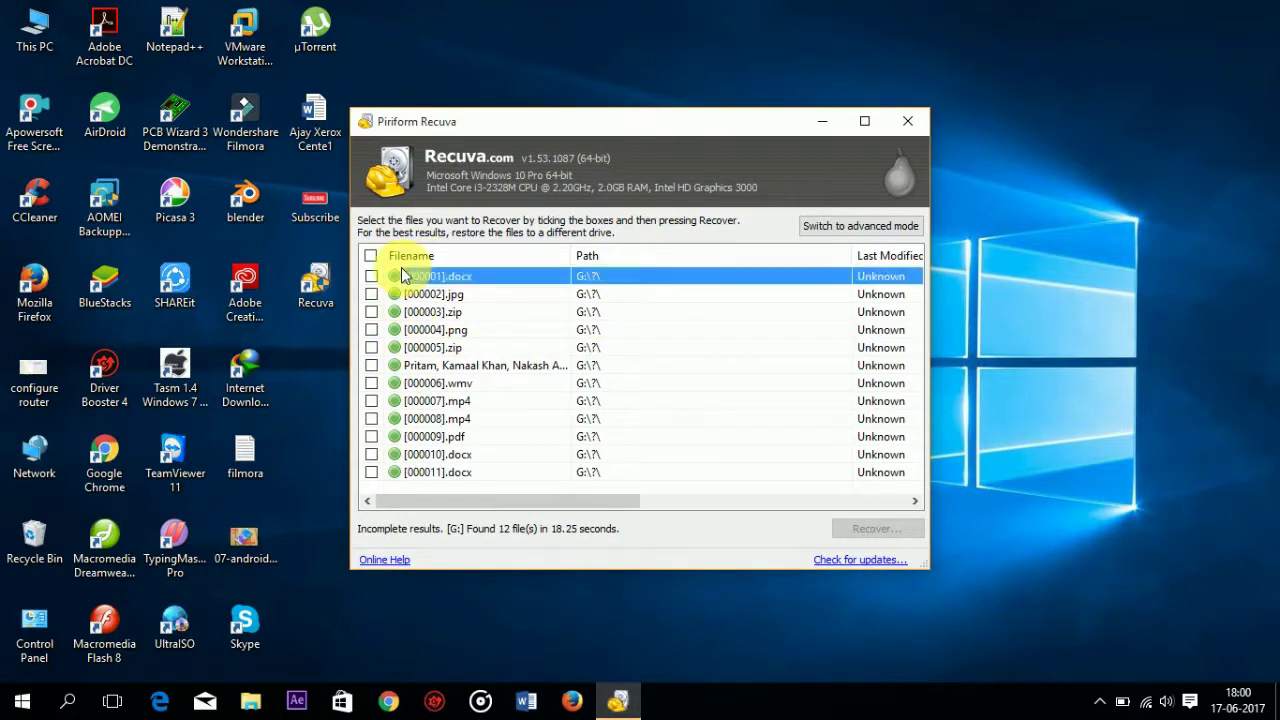
pyautogui.click(397, 296)
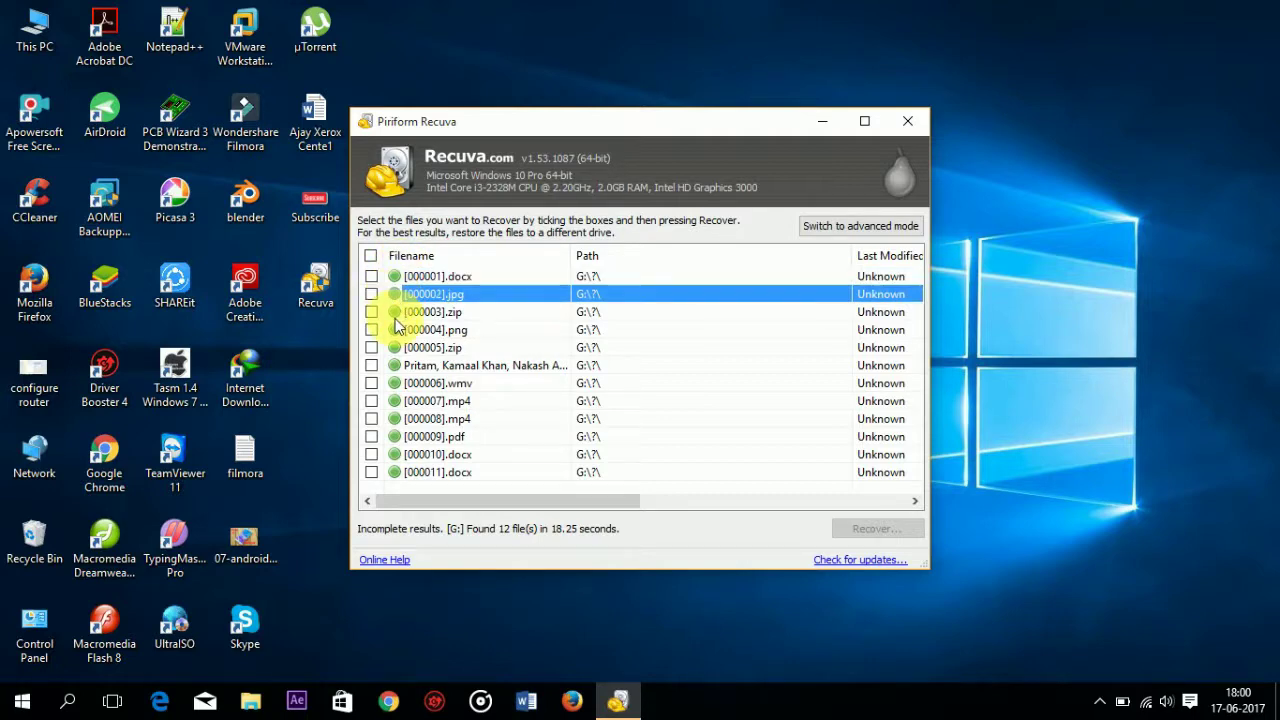
pyautogui.click(394, 313)
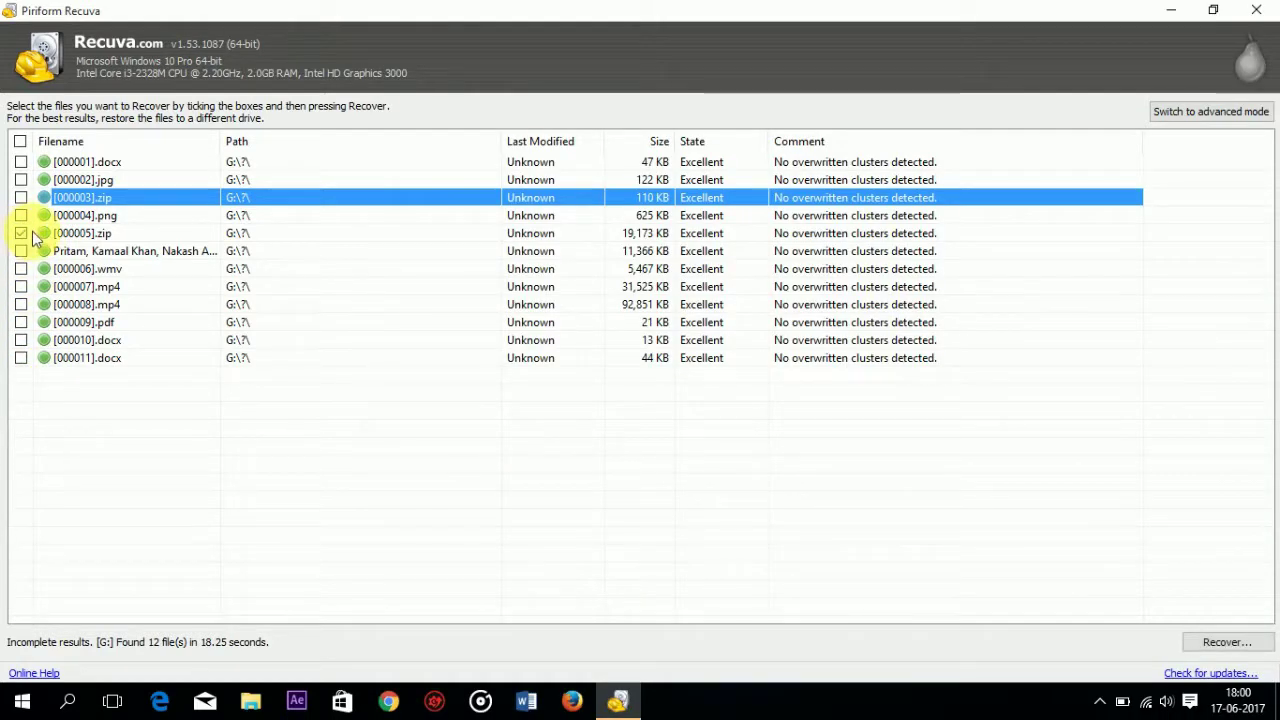
pyautogui.click(213, 240)
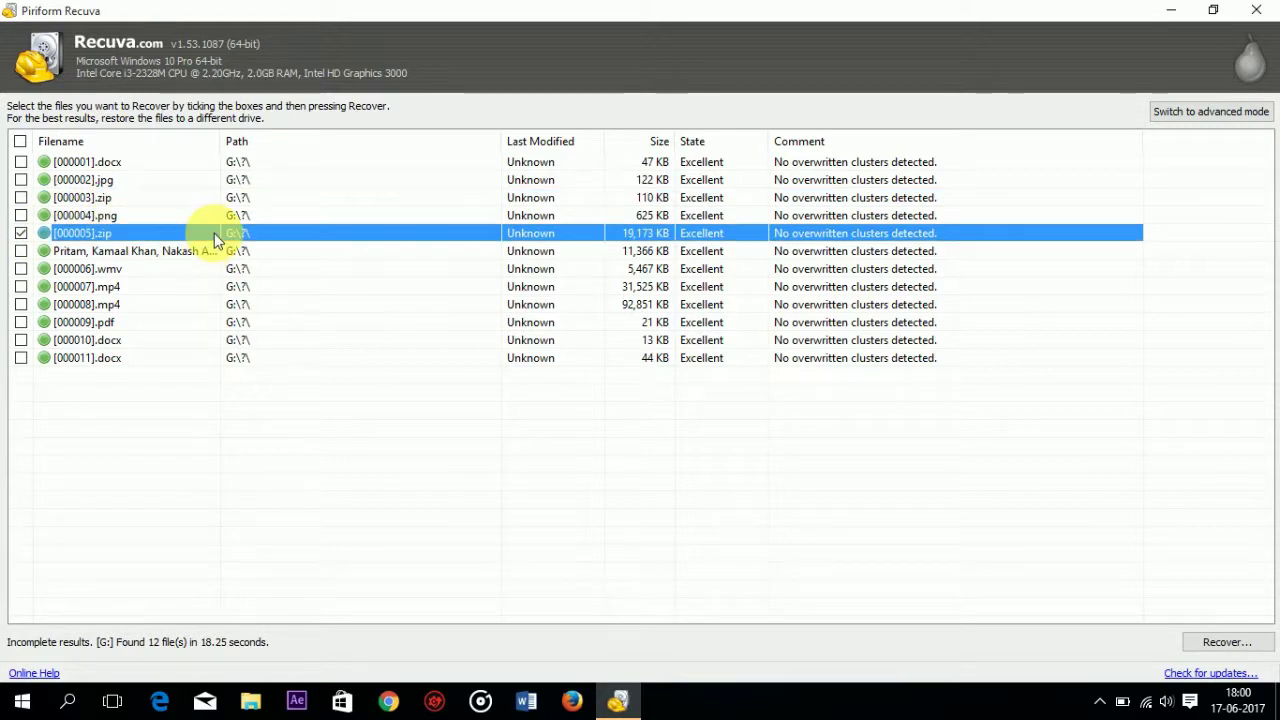
# Step: Recover the marked zip file into a new folder named "New folder" on the Desktop and close Recuva
pyautogui.click(1209, 640)
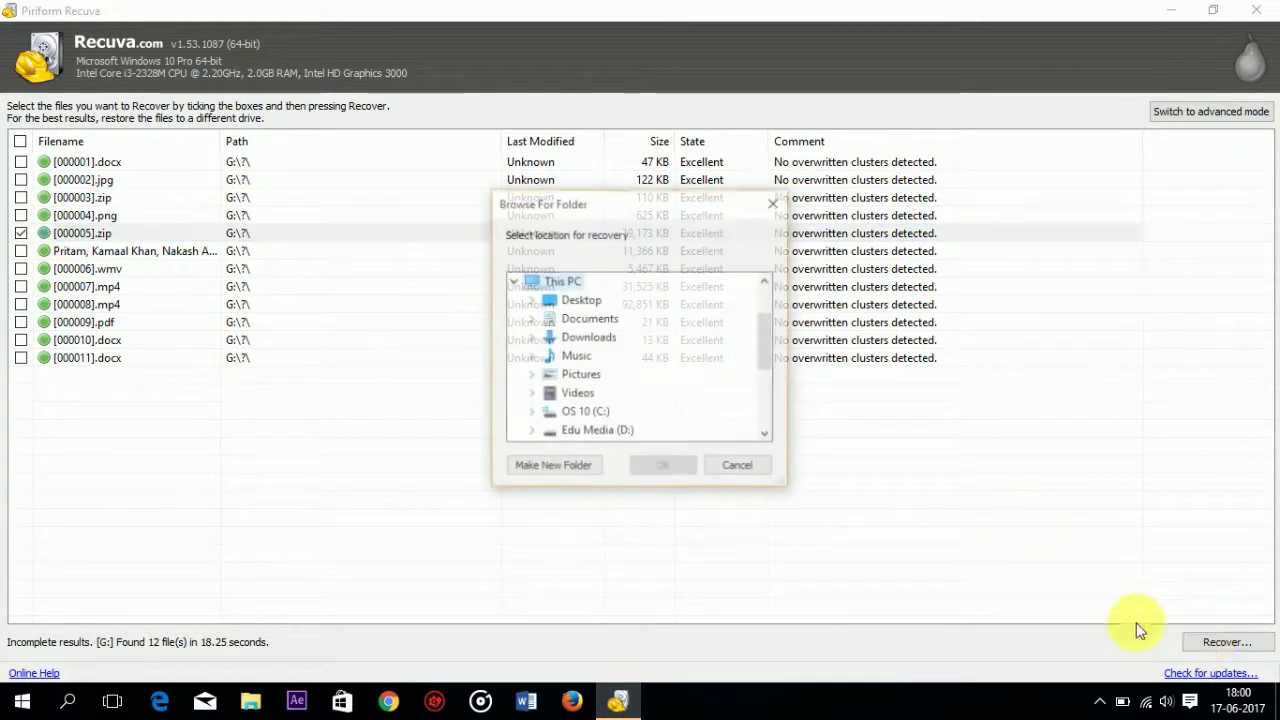
pyautogui.click(576, 301)
pyautogui.click(564, 462)
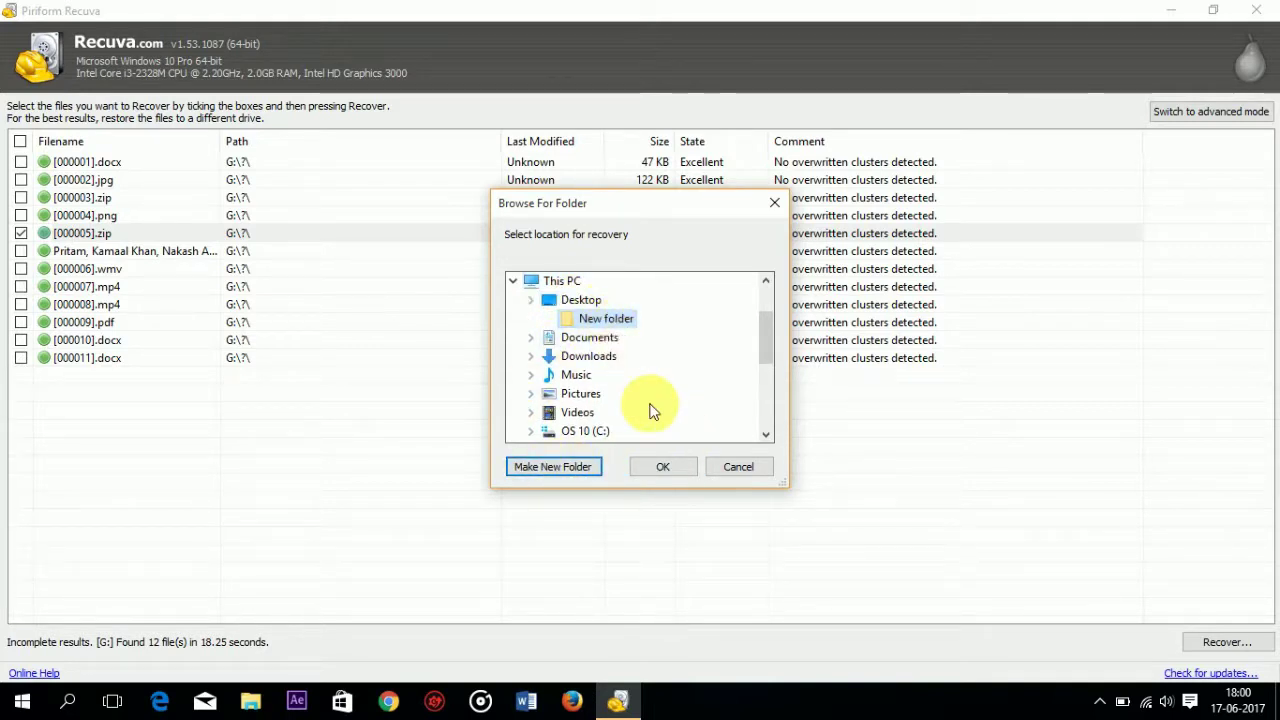
pyautogui.click(668, 463)
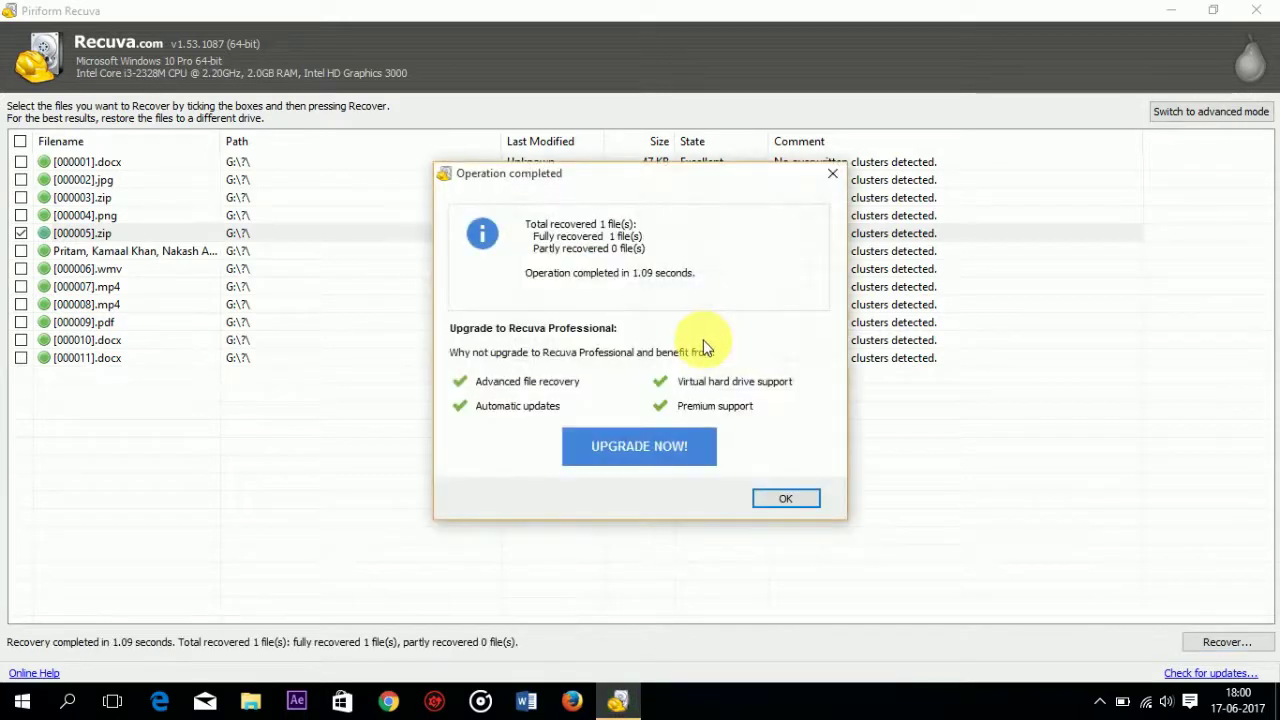
pyautogui.click(803, 500)
pyautogui.click(1256, 10)
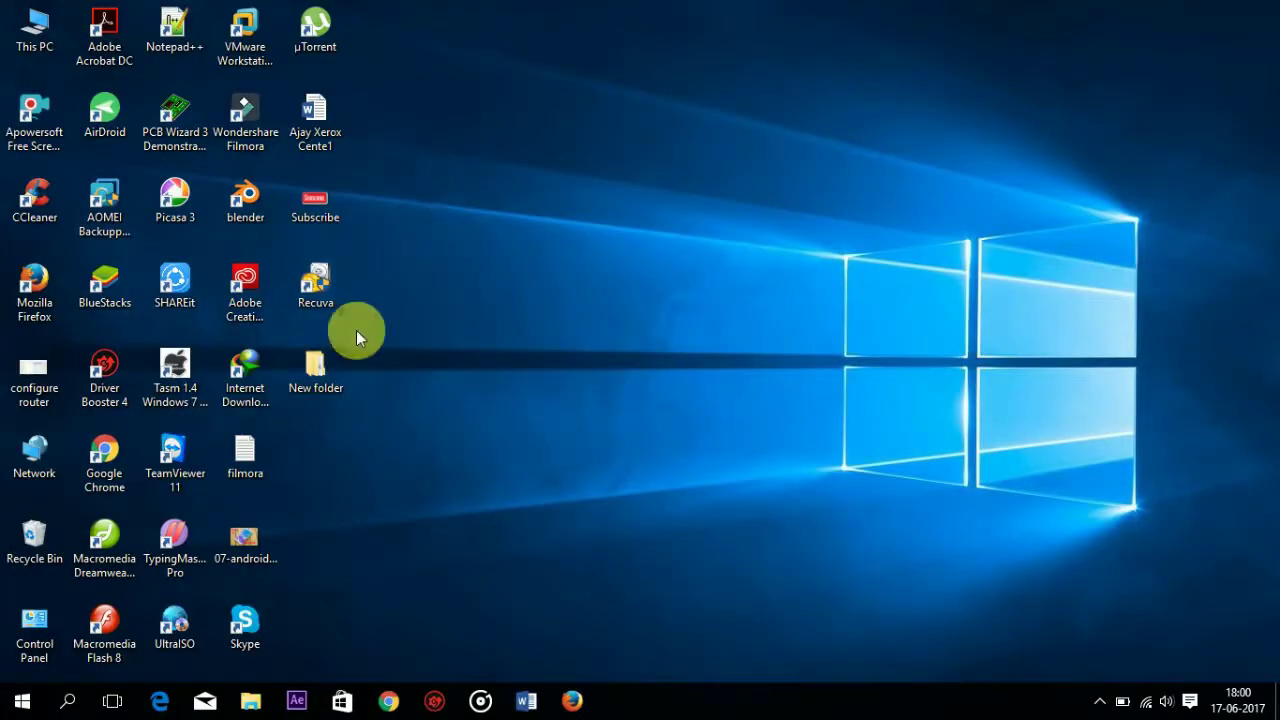
# Step: Open the recovered [000005].zip from "New folder" on the Desktop in WinRAR and dismiss the evaluation reminder
pyautogui.doubleClick(312, 365)
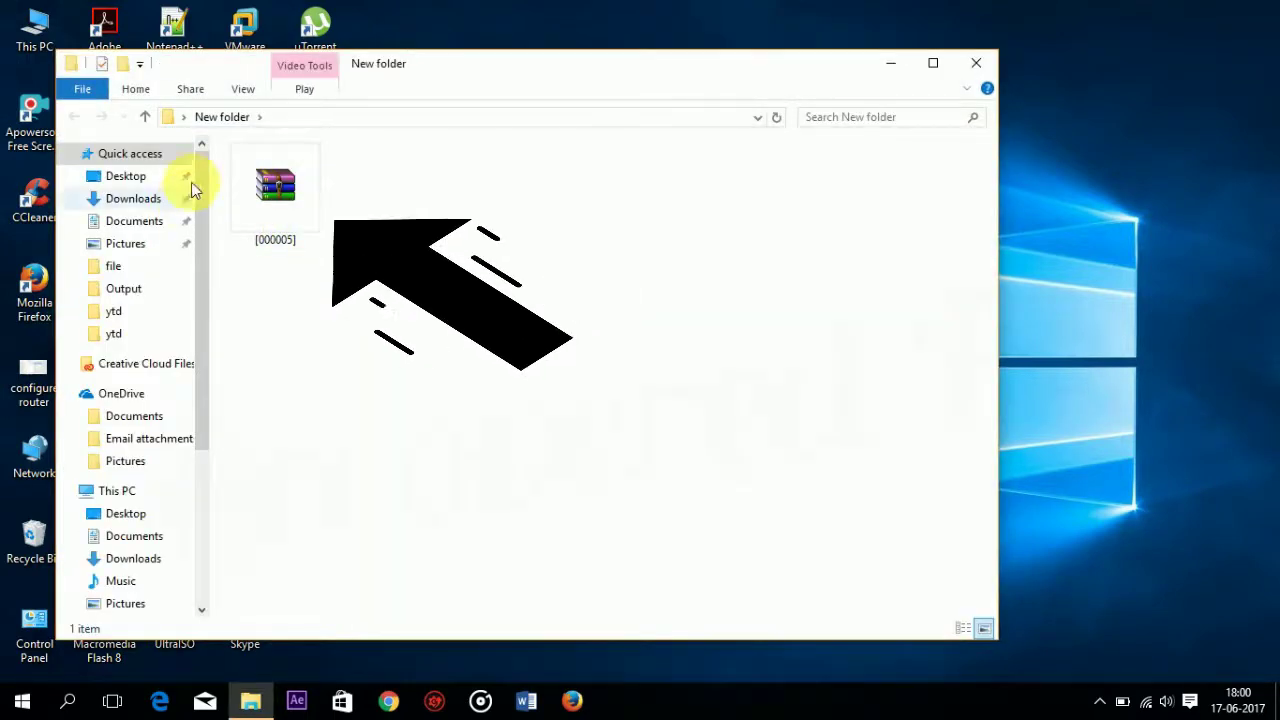
pyautogui.doubleClick(261, 193)
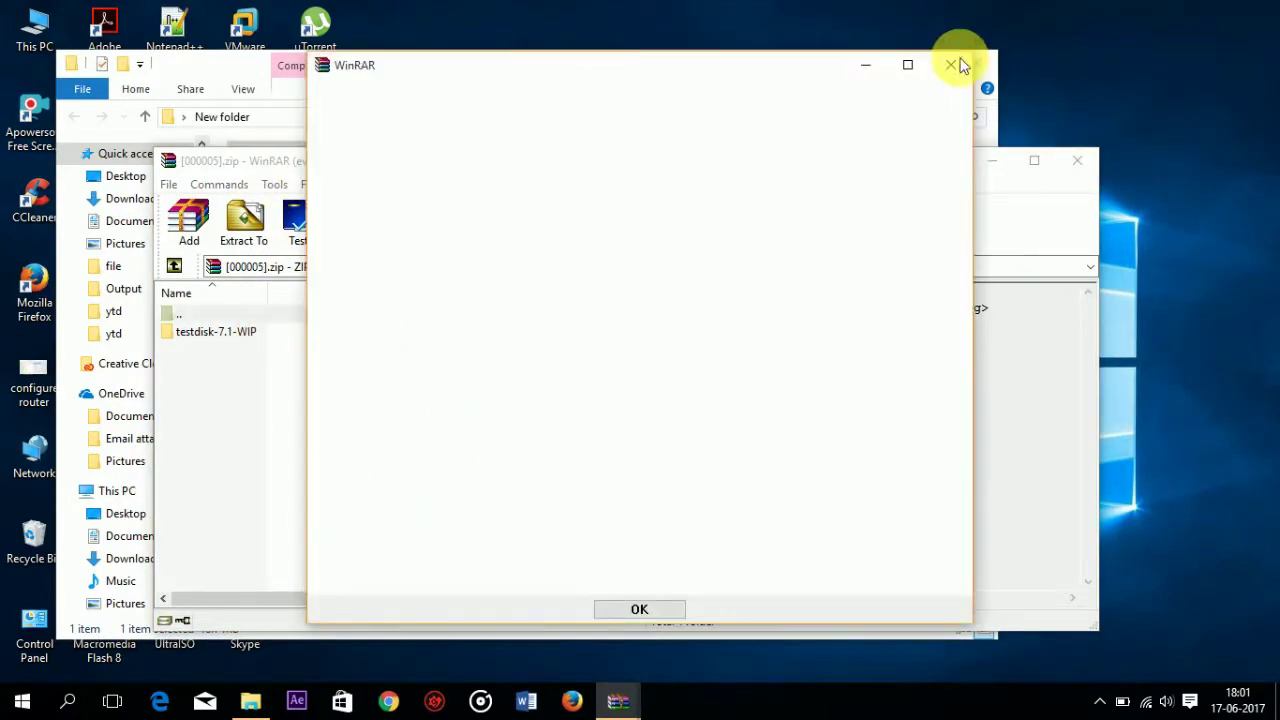
pyautogui.click(955, 65)
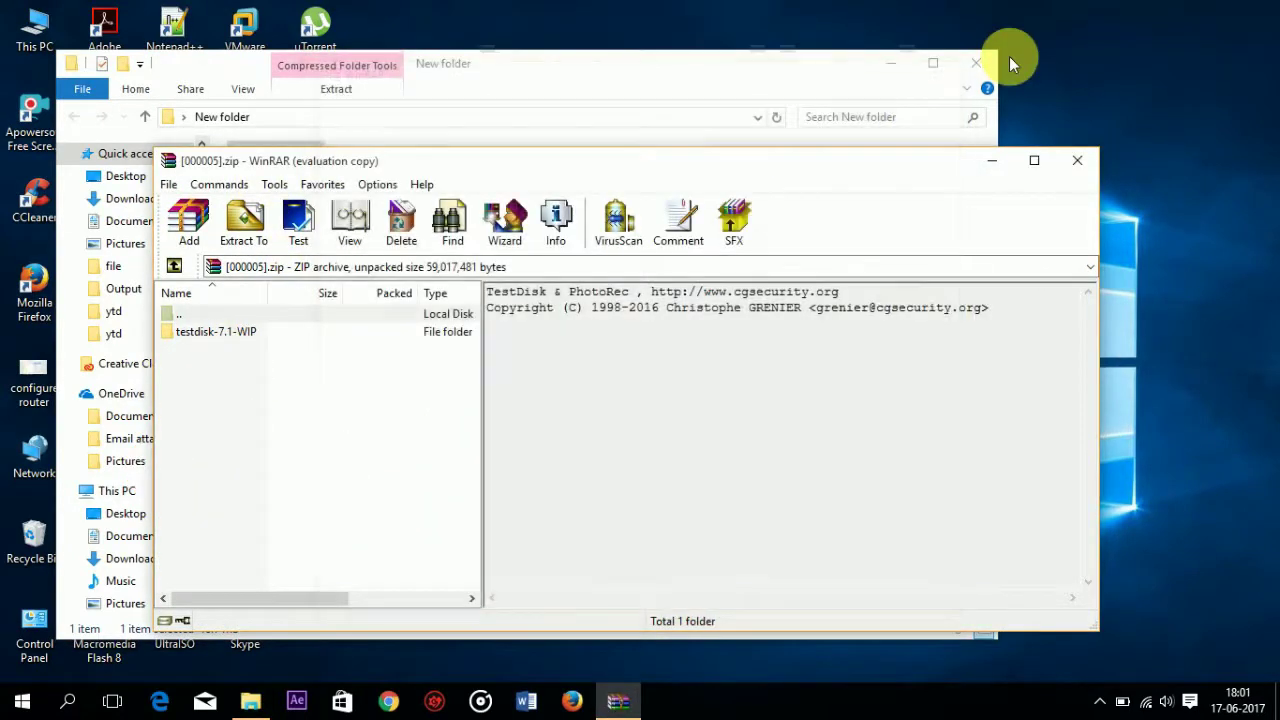
# Step: Open the testdisk-7.1-WIP folder inside the archive, view the contents of cygwin1.dll, and close the file viewer
pyautogui.doubleClick(290, 330)
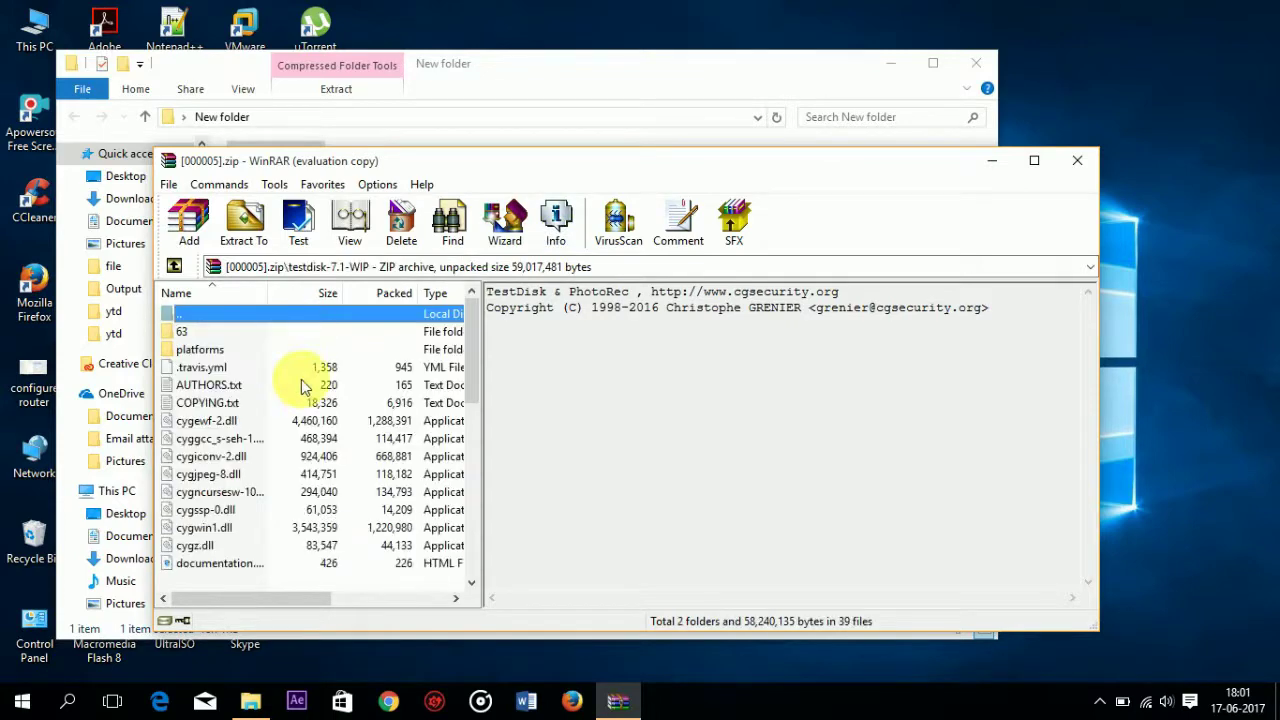
pyautogui.click(243, 581)
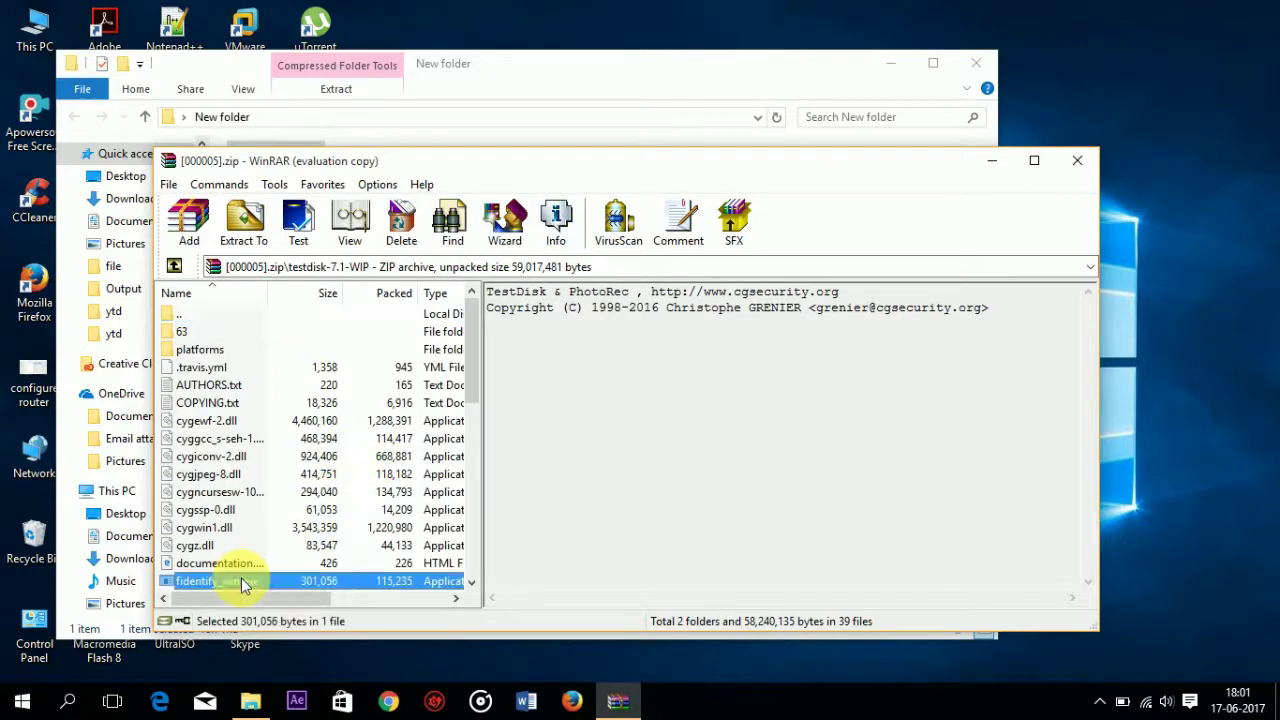
pyautogui.doubleClick(329, 528)
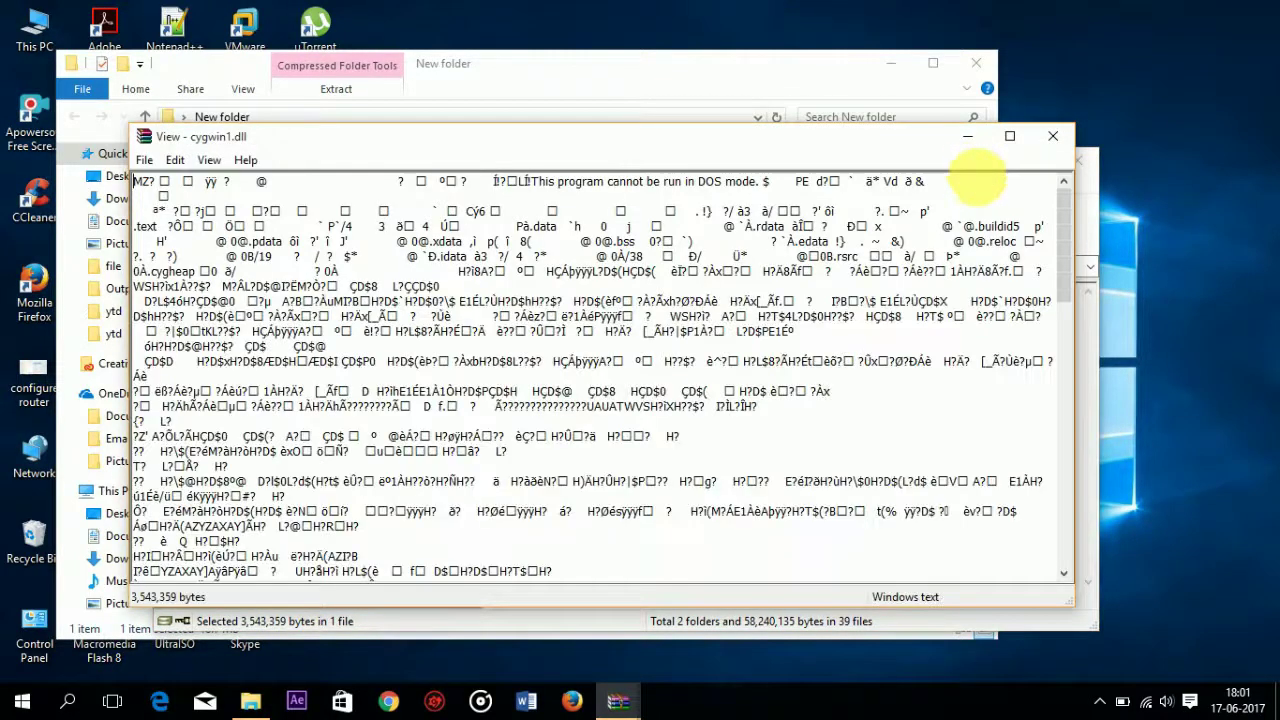
pyautogui.click(1052, 138)
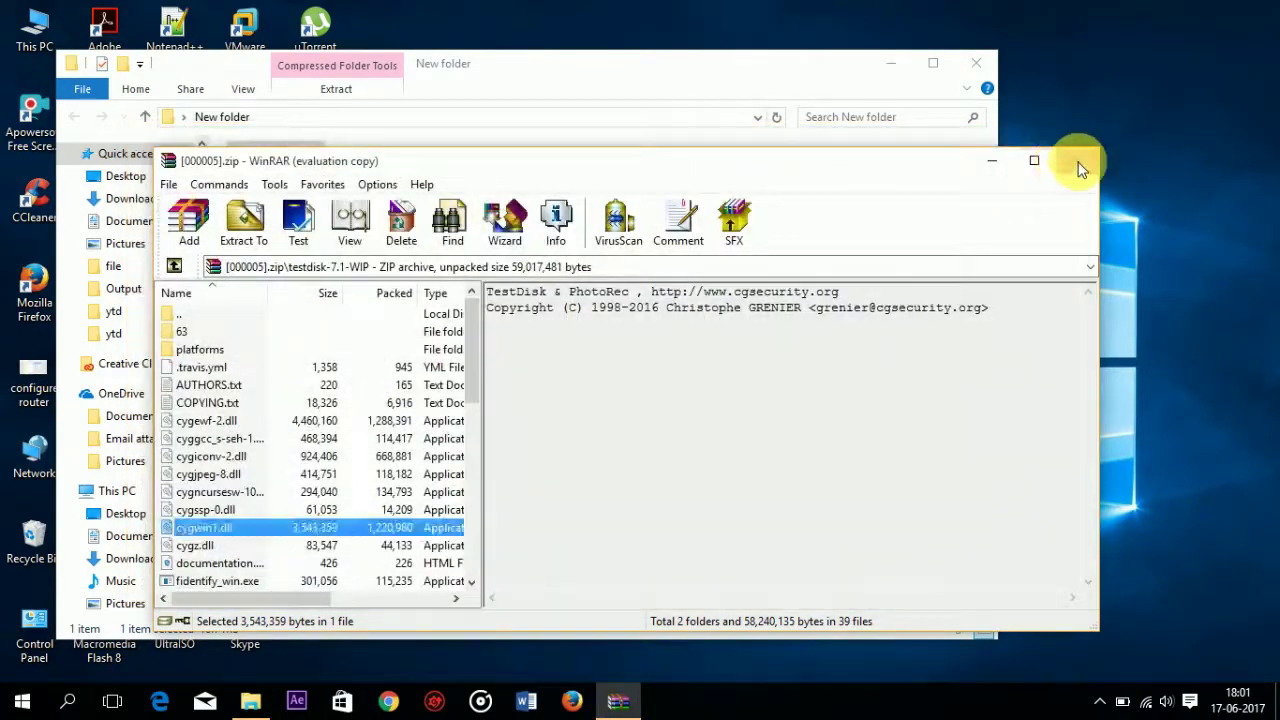